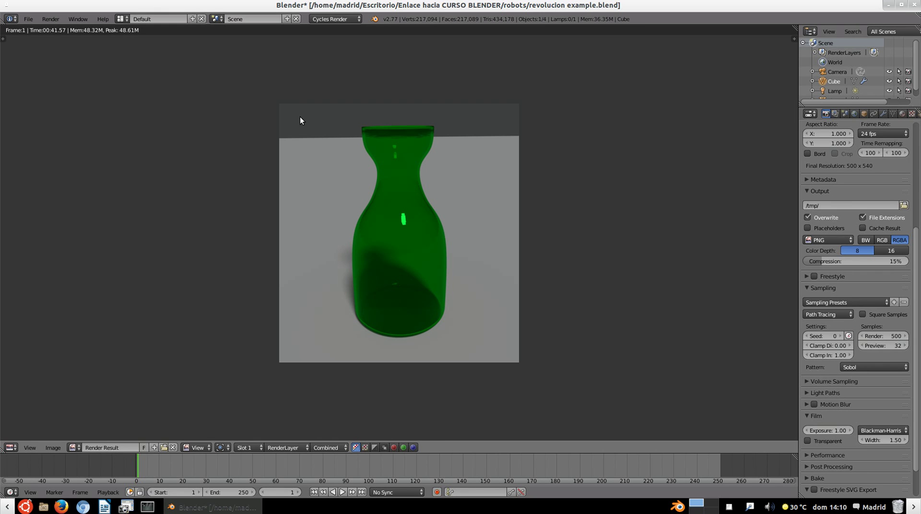
Step: Open a new Blender session and start the Screencast Keys display
click(677, 507)
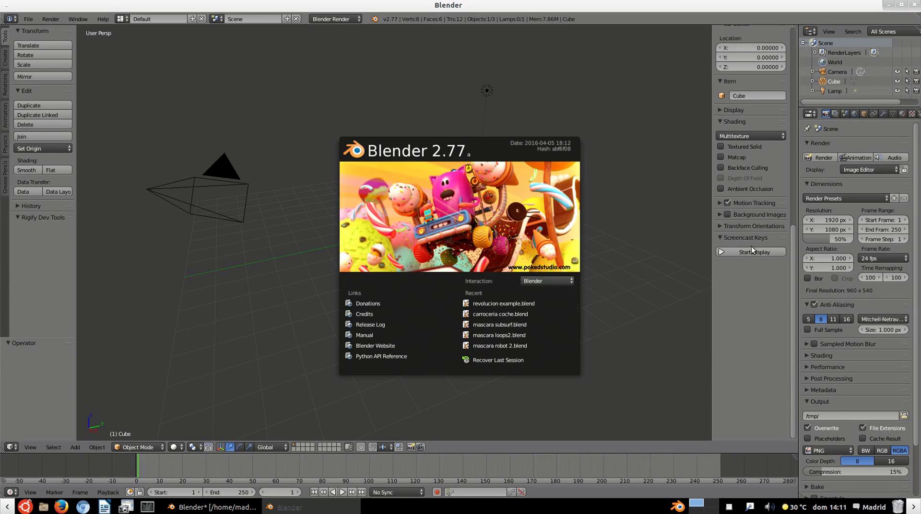
click(743, 251)
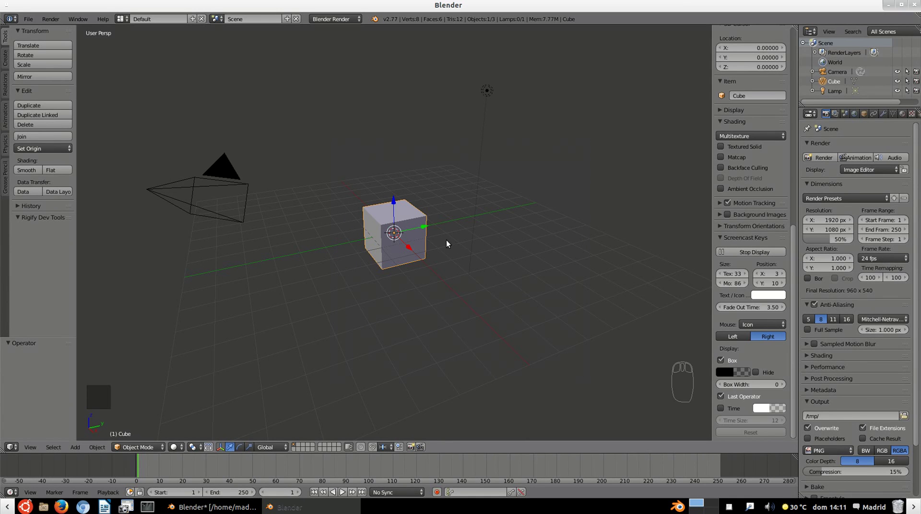
Step: Enter Edit Mode on the default cube and switch its display to wireframe
scroll(430, 235, up, 2)
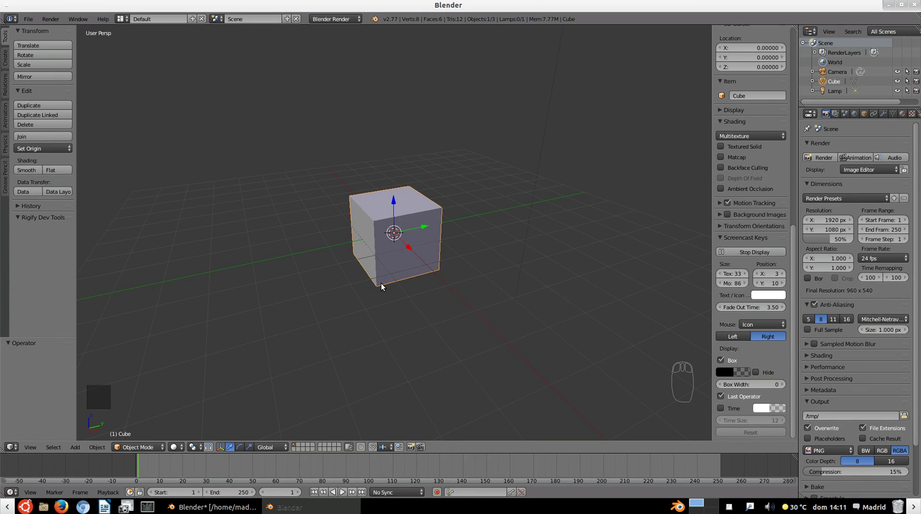
key(Tab)
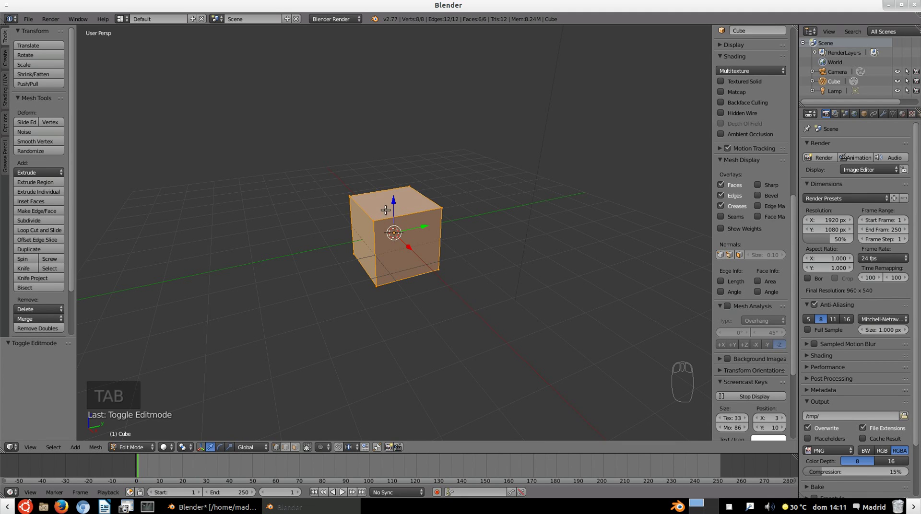
key(z)
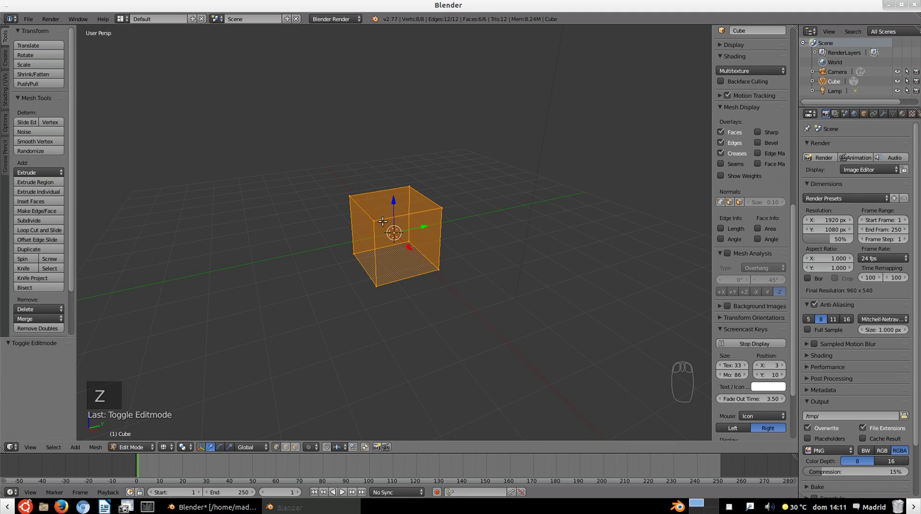
Step: Select the cube's nearest vertical edge in edge select mode, invert the selection and return to vertex select mode
click(286, 448)
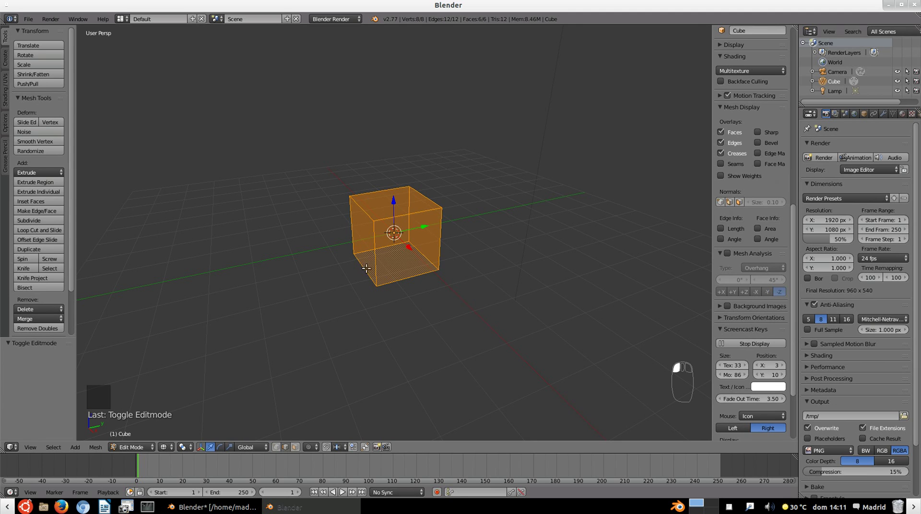
right_click(378, 243)
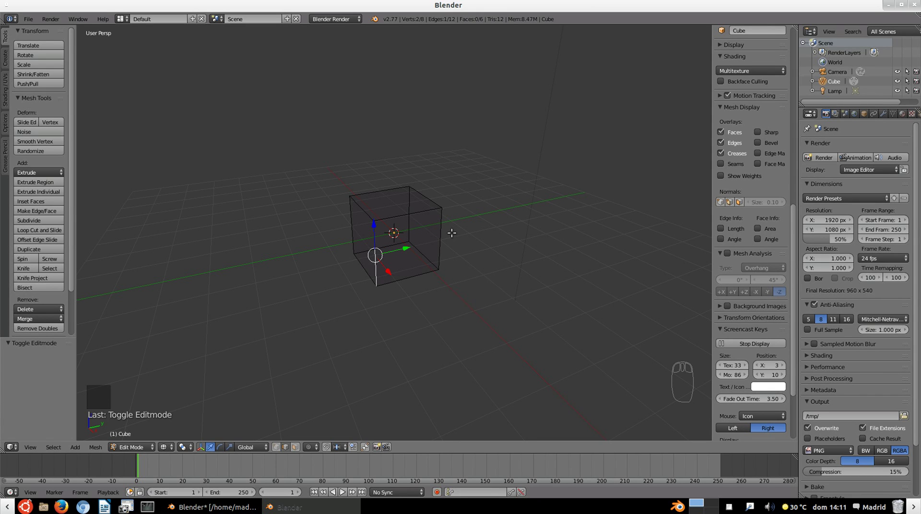
key(ctrl+i)
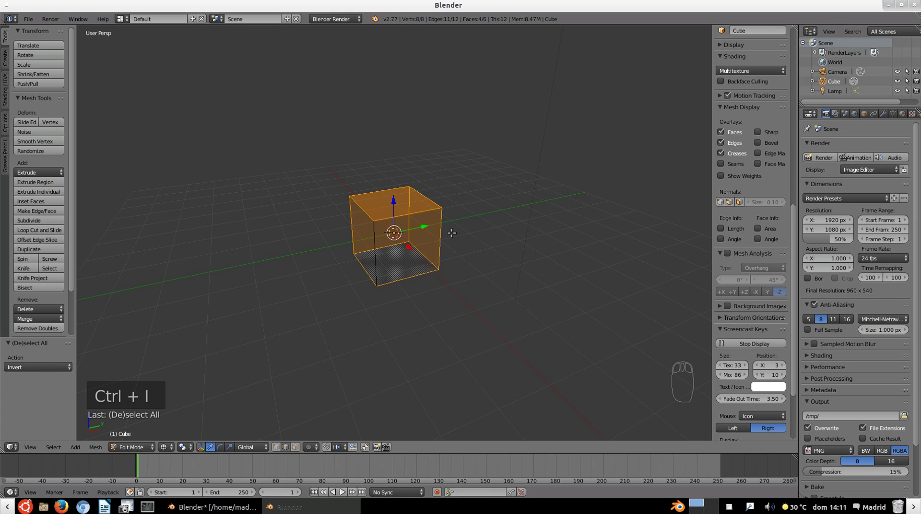
click(276, 446)
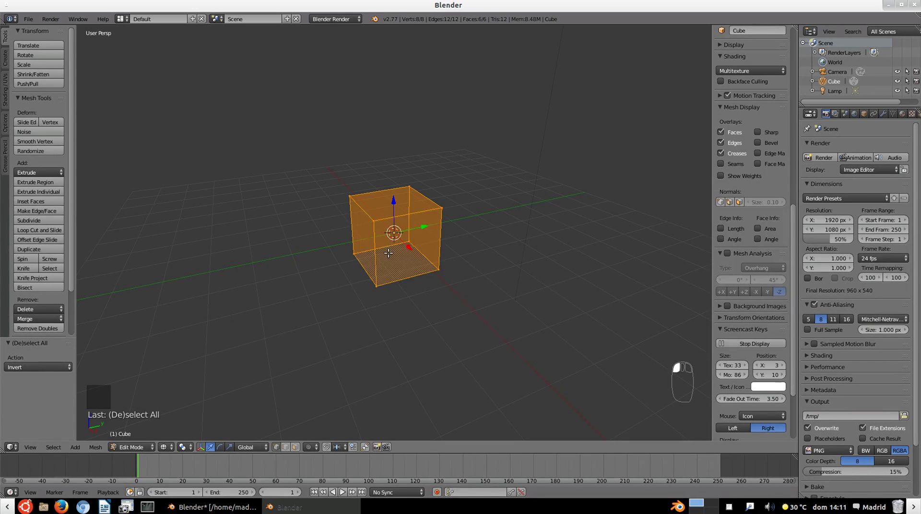
Step: Delete all the cube's vertices except the two that form its nearest vertical edge
right_click(373, 221)
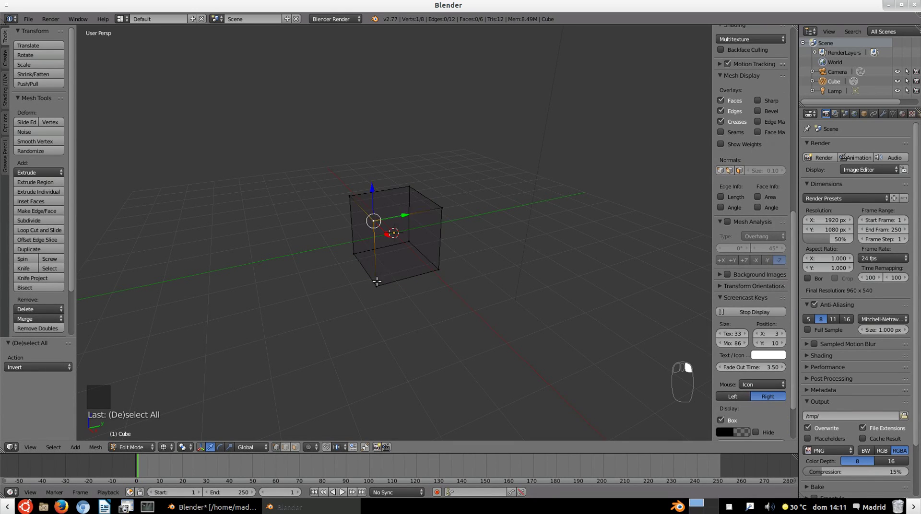
shift+right_click(378, 278)
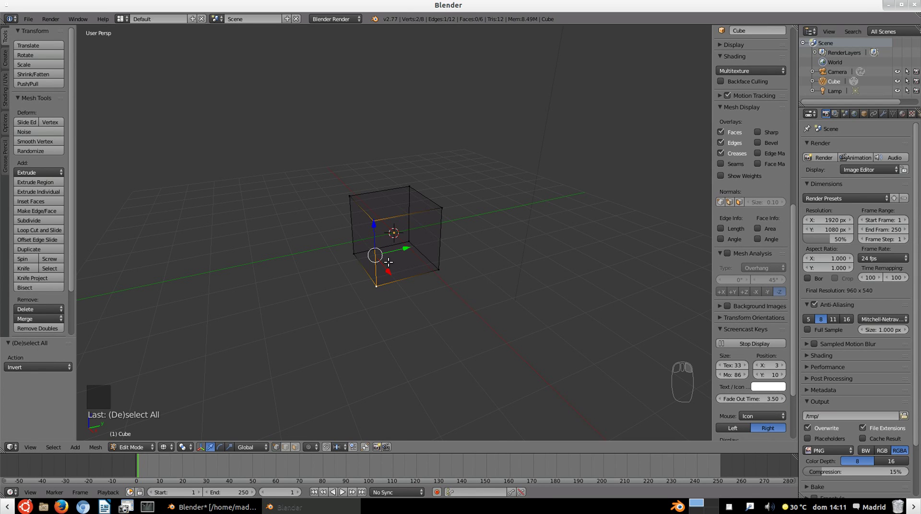
key(ctrl+i)
key(Delete)
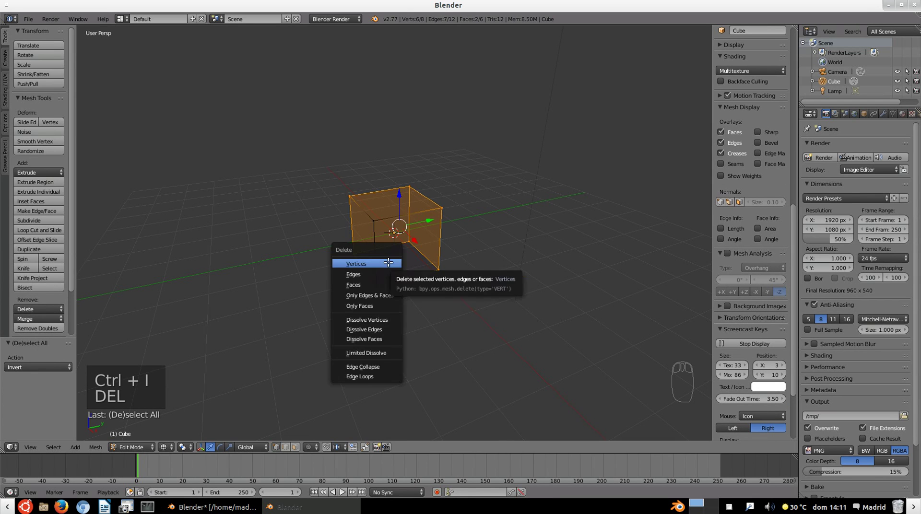
click(388, 262)
Step: Move the remaining vertical edge about -2.02 along X in the front orthographic view
right_click(372, 222)
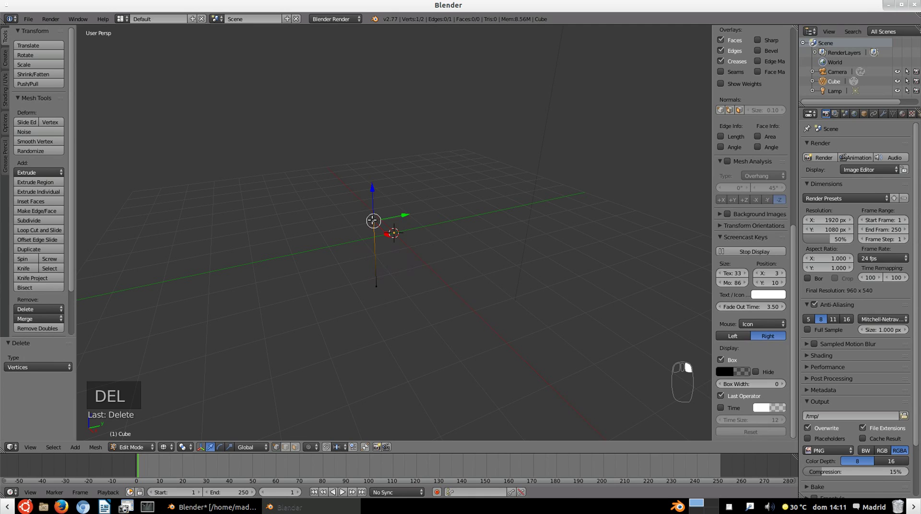
shift+right_click(379, 287)
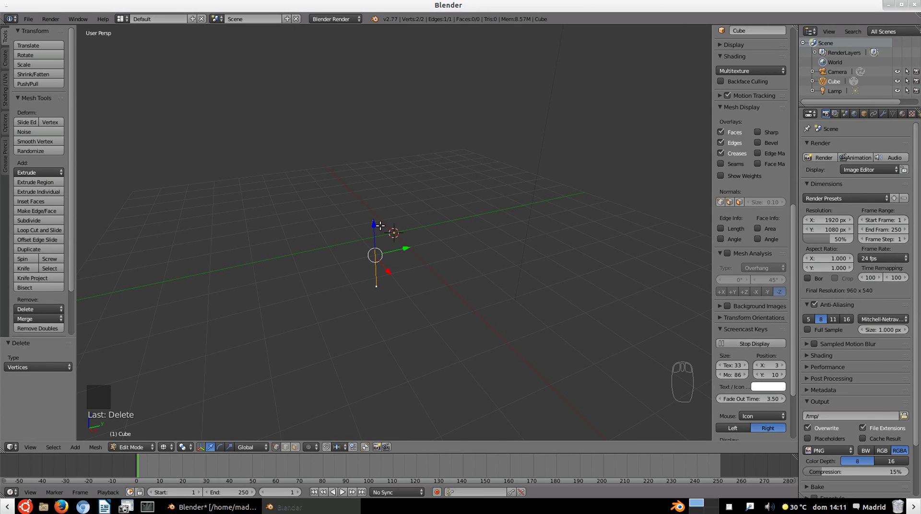
key(KP_1)
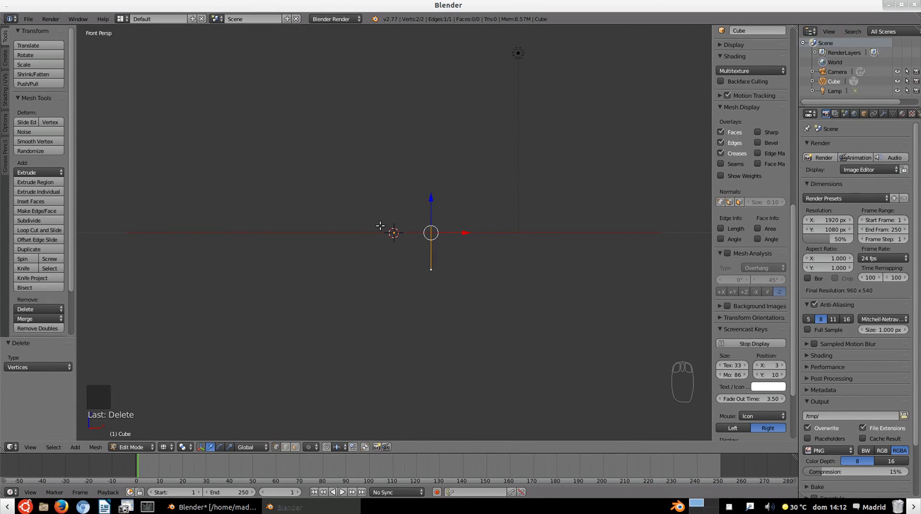
key(KP_5)
scroll(492, 235, up, 3)
drag(491, 234, 375, 229)
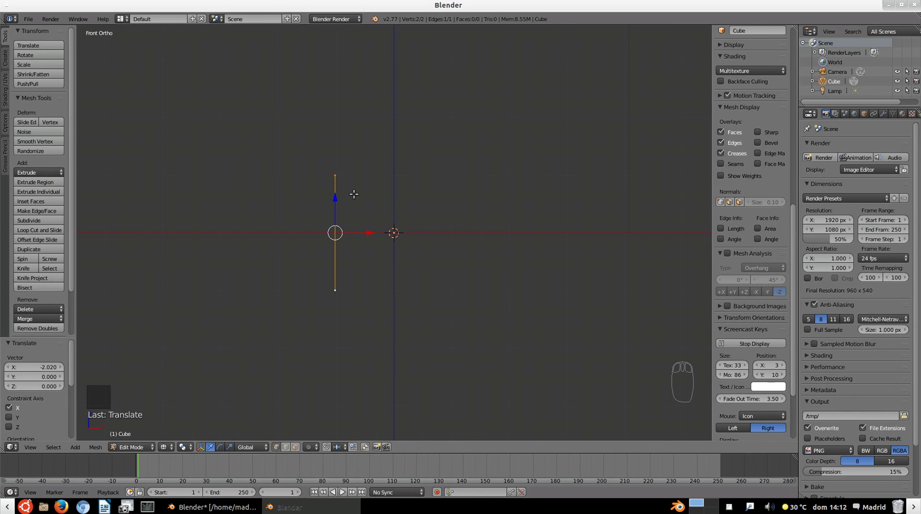
Step: Extrude the edge's upper vertex seven times to outline the bottle's shoulder, narrow neck and flared mouth
right_click(335, 175)
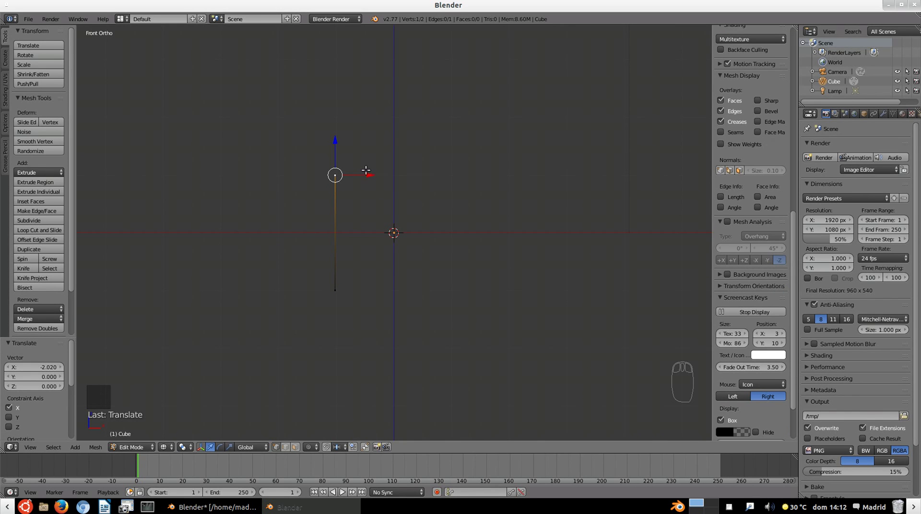
key(e)
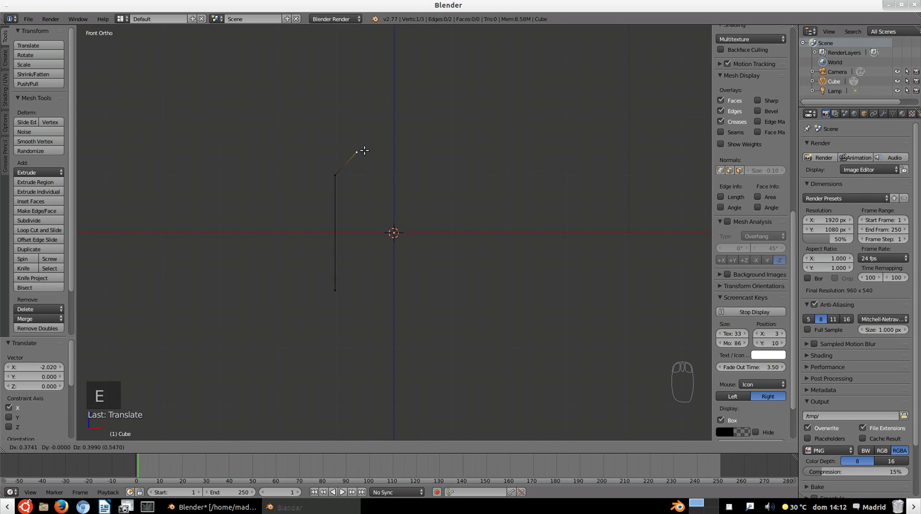
click(364, 151)
key(e)
click(381, 116)
key(e)
click(380, 82)
key(e)
click(367, 70)
key(e)
click(346, 62)
key(e)
click(342, 49)
key(e)
click(348, 36)
Step: Extrude the lower vertex about 0.17 inward and down, and extrude again about 0.86 along X to the central axis
right_click(335, 291)
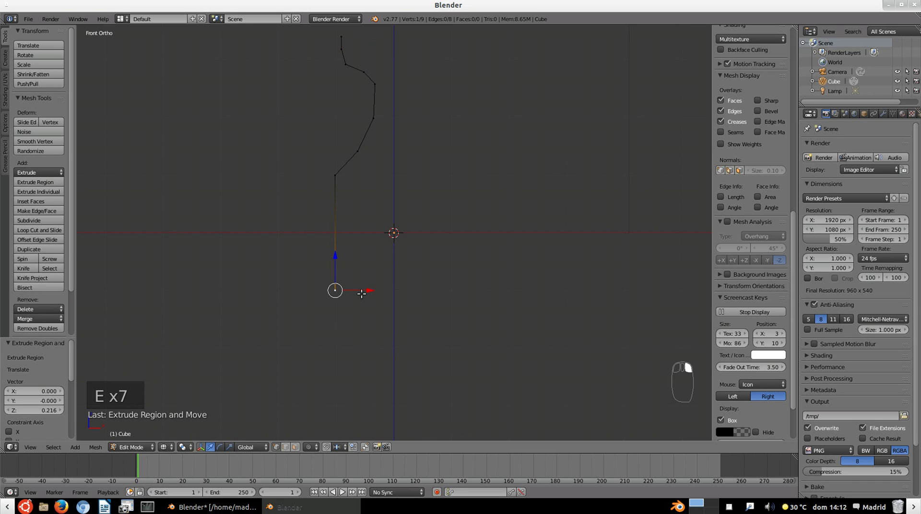
key(e)
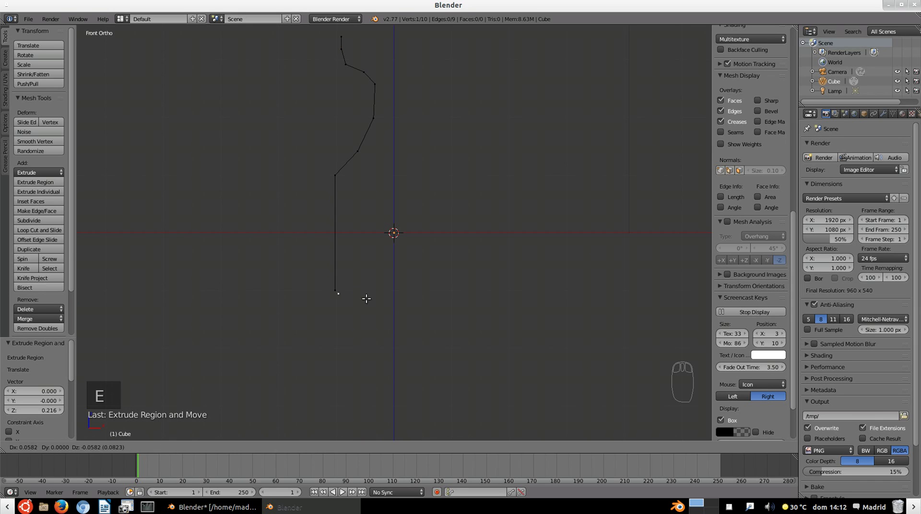
click(371, 303)
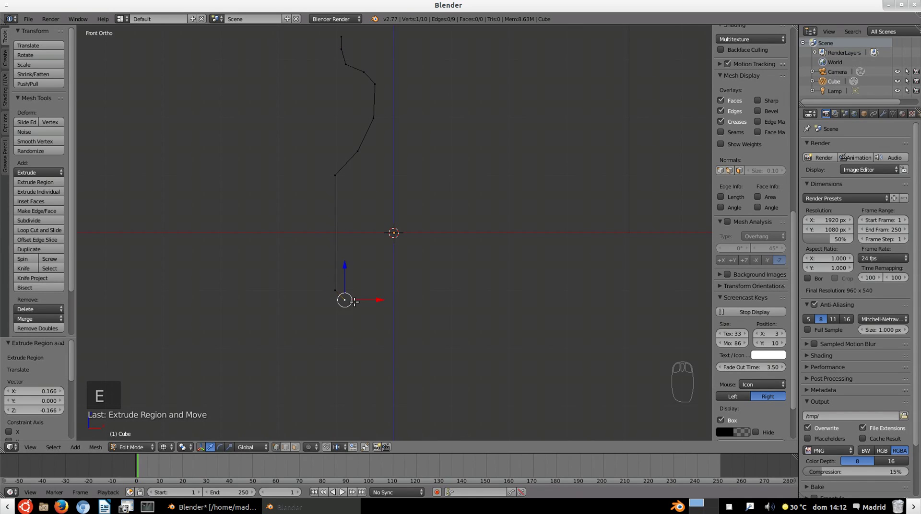
key(e)
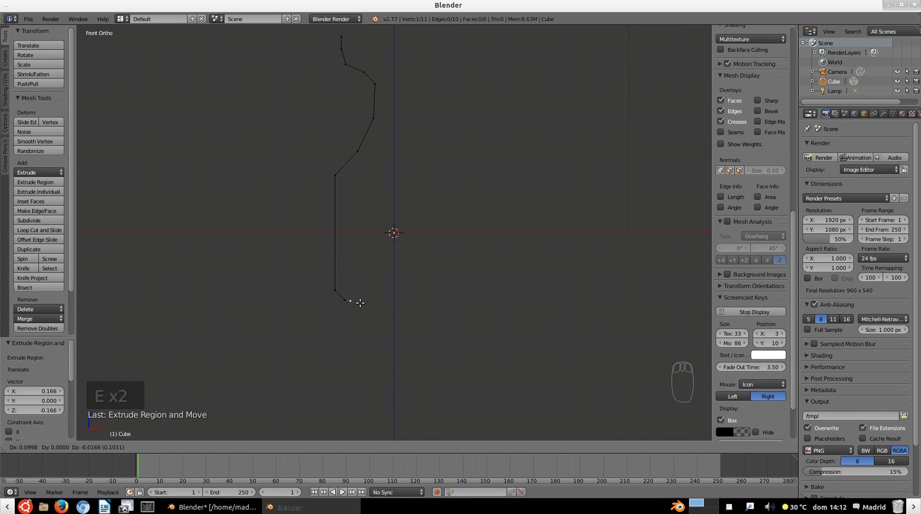
key(x)
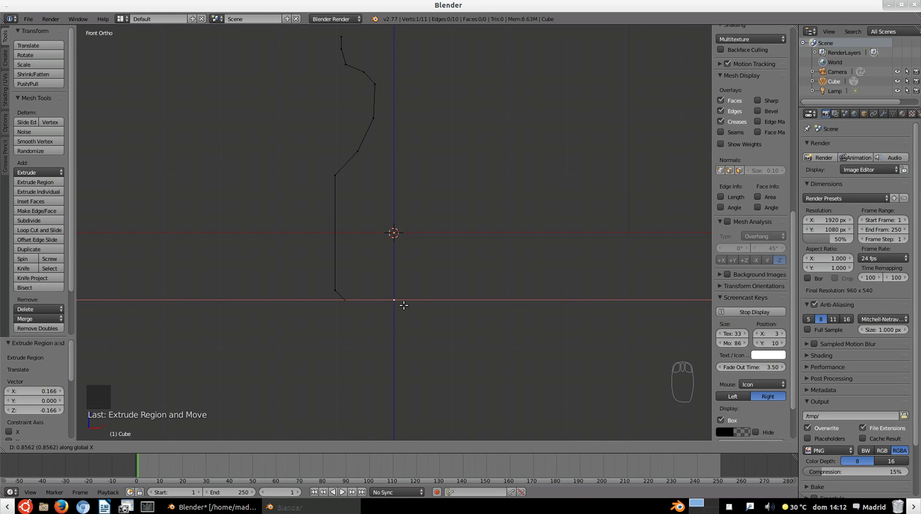
click(404, 305)
scroll(368, 253, down, 2)
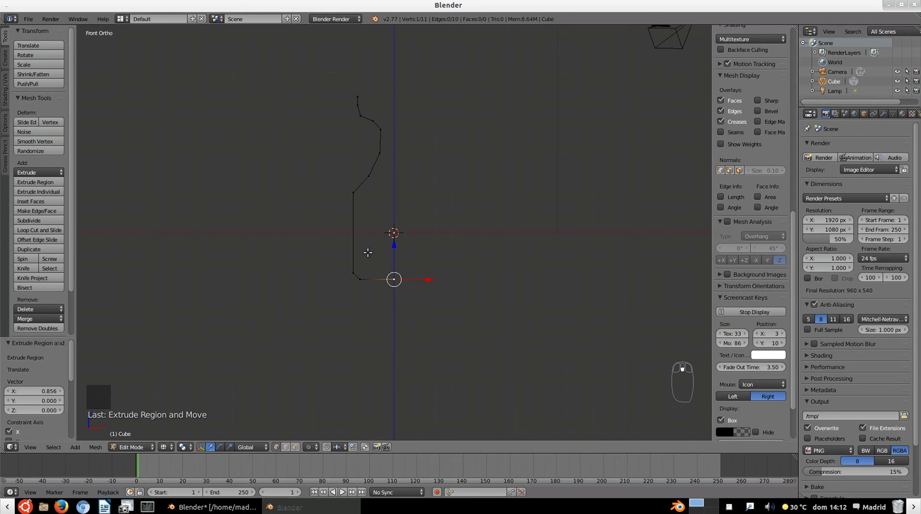
Step: Move the profile in Object Mode about 1.04 along Y, plus about -1.39 in X, 0.68 in Y and 0.06 in Z
key(a)
key(a)
middle_drag(367, 239, 415, 237)
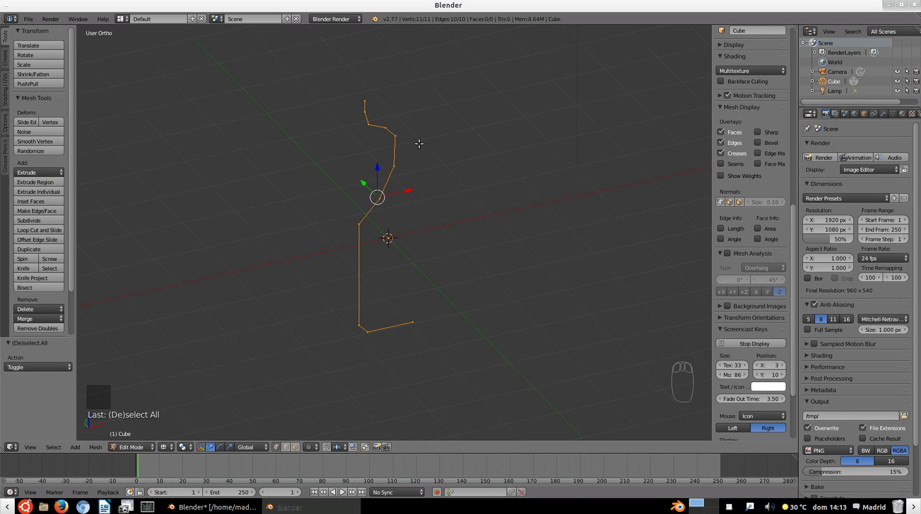
key(Tab)
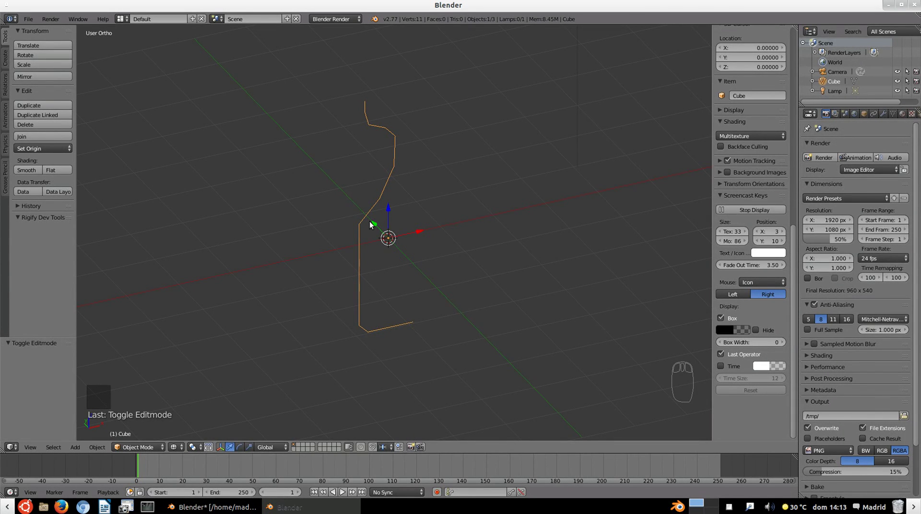
mouse_move(373, 222)
mouse_down()
mouse_move(358, 215)
mouse_move(376, 209)
mouse_up()
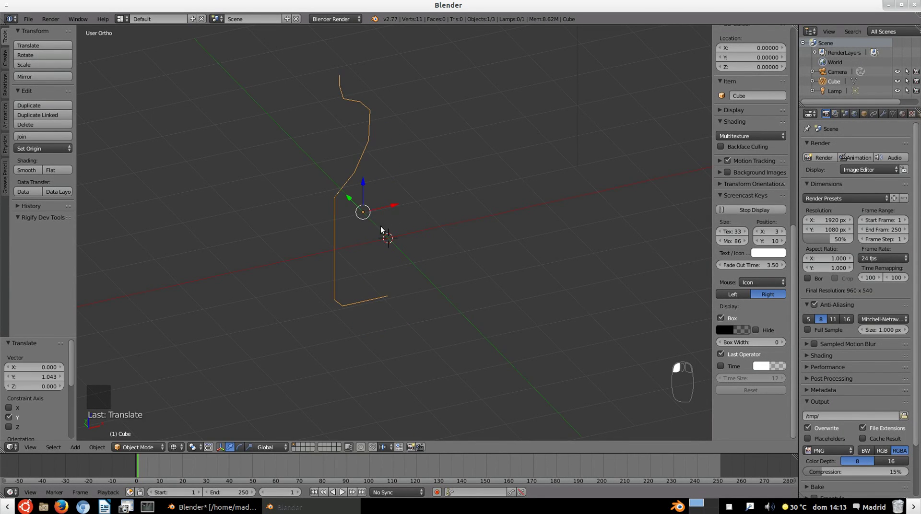
key(g)
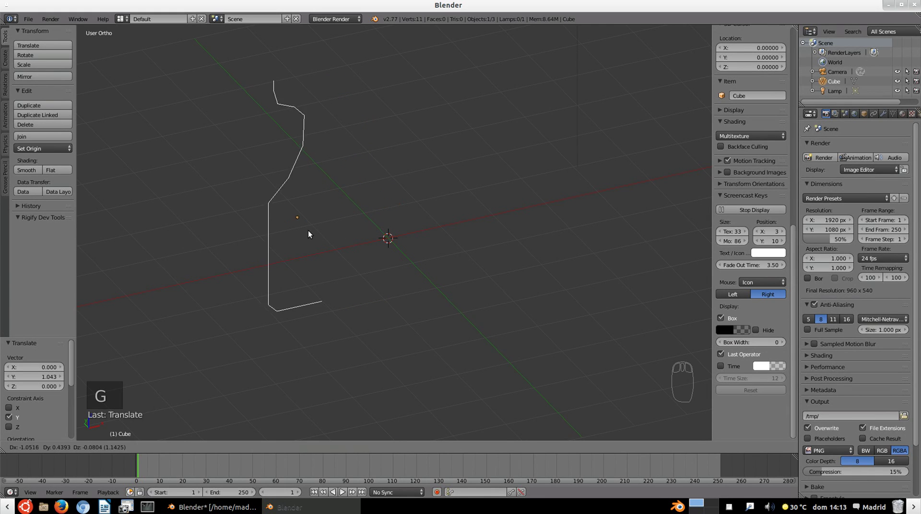
click(292, 222)
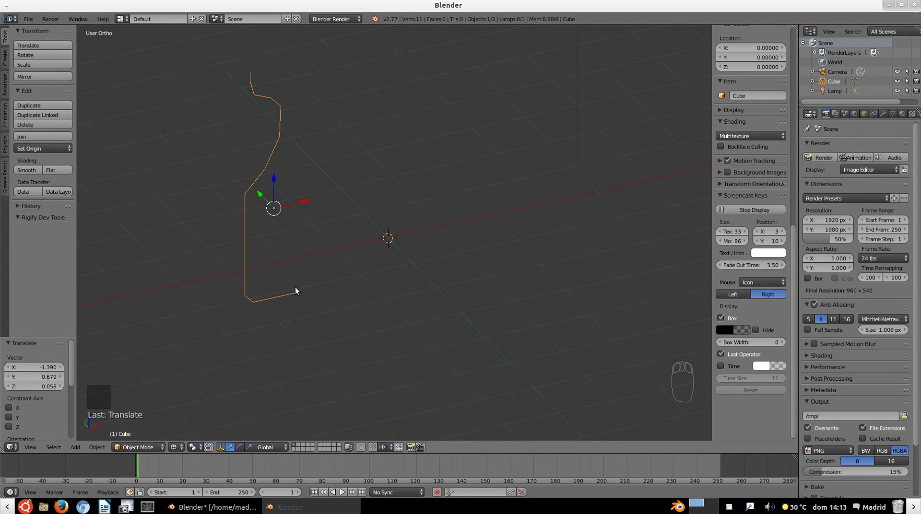
Step: Snap the 3D cursor to the inner end vertex of the profile's base
key(Tab)
right_click(305, 308)
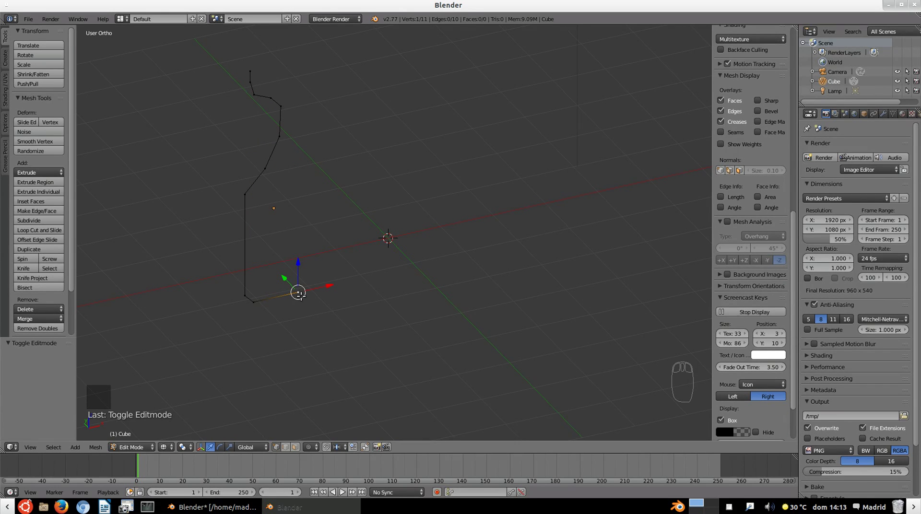
key(shift+s)
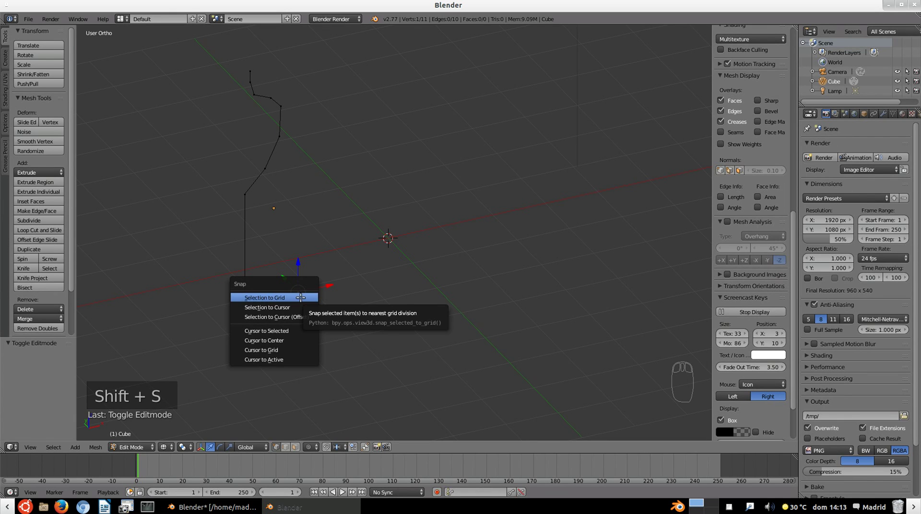
click(254, 331)
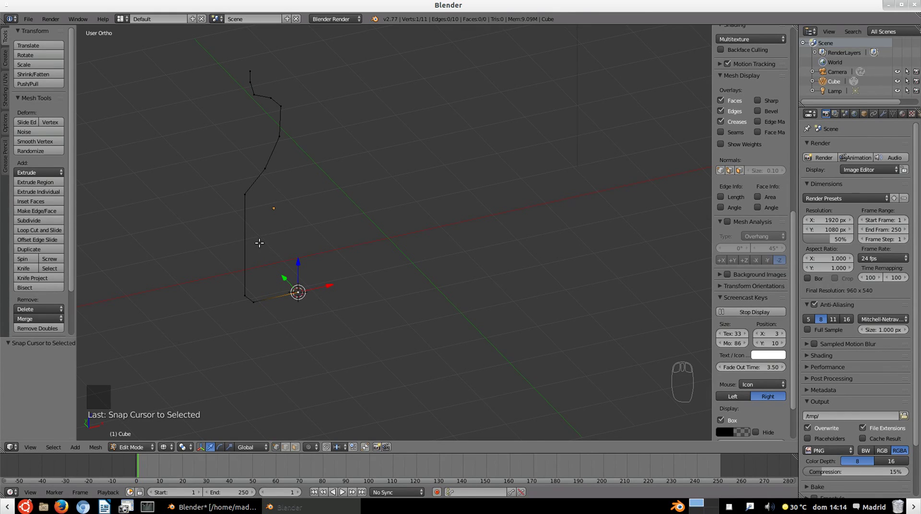
Step: Set the profile object's origin to the 3D cursor in Object Mode
key(Tab)
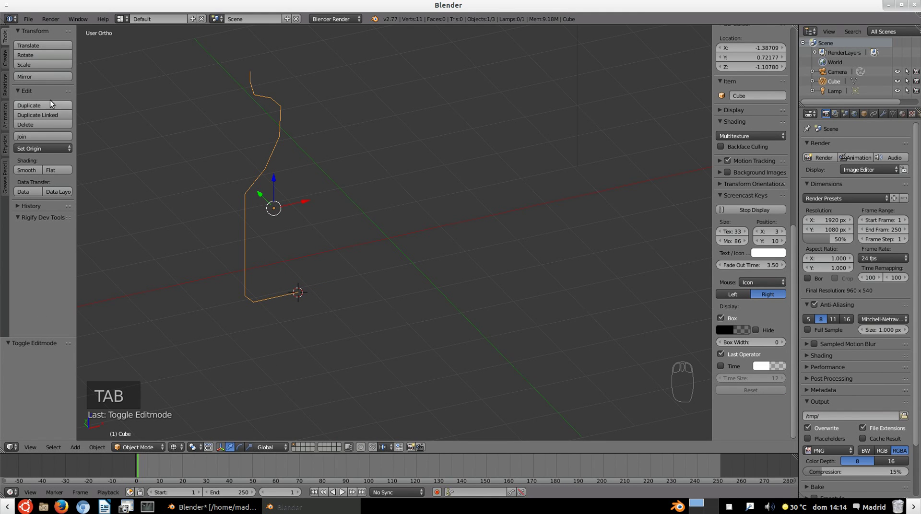
click(42, 150)
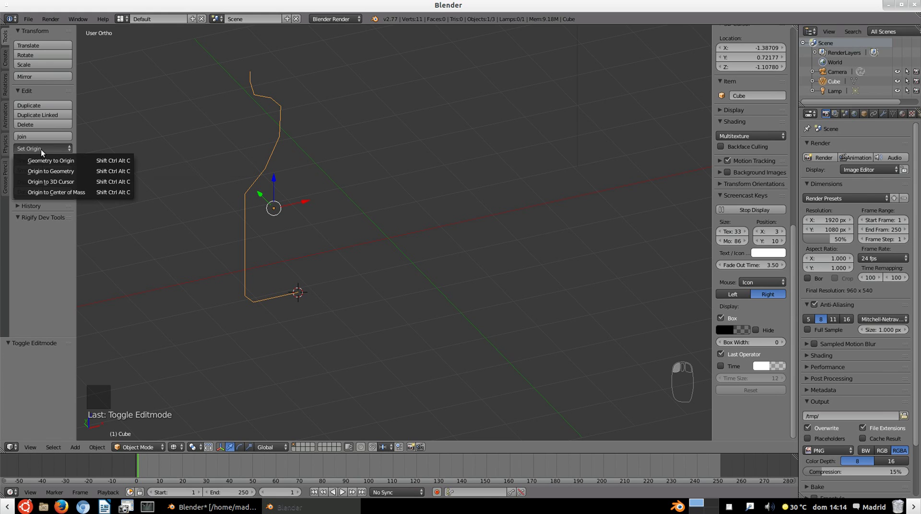
click(57, 182)
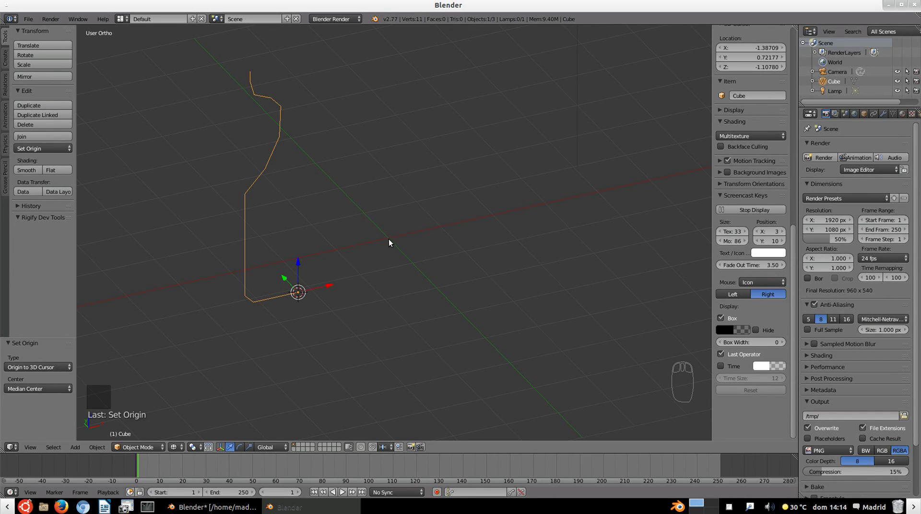
Step: Reset the 3D cursor to the world centre and snap the profile object onto it
key(shift+s)
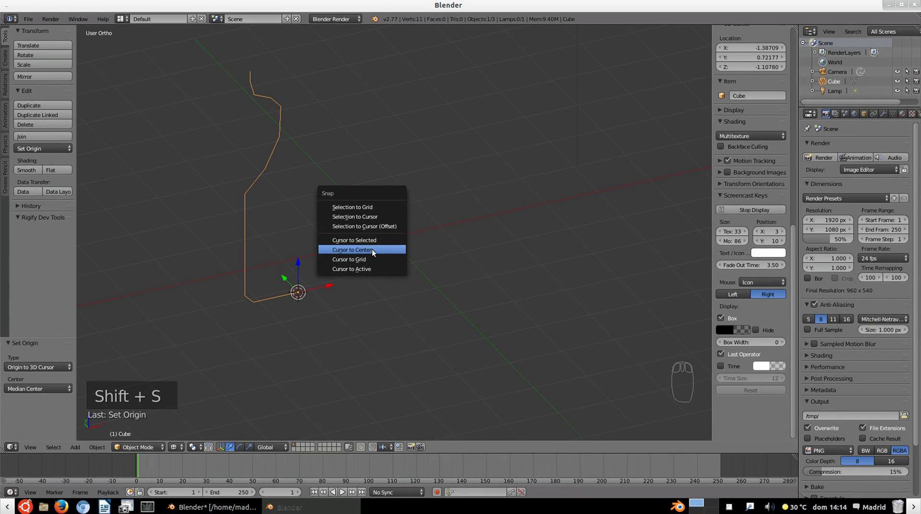
click(372, 249)
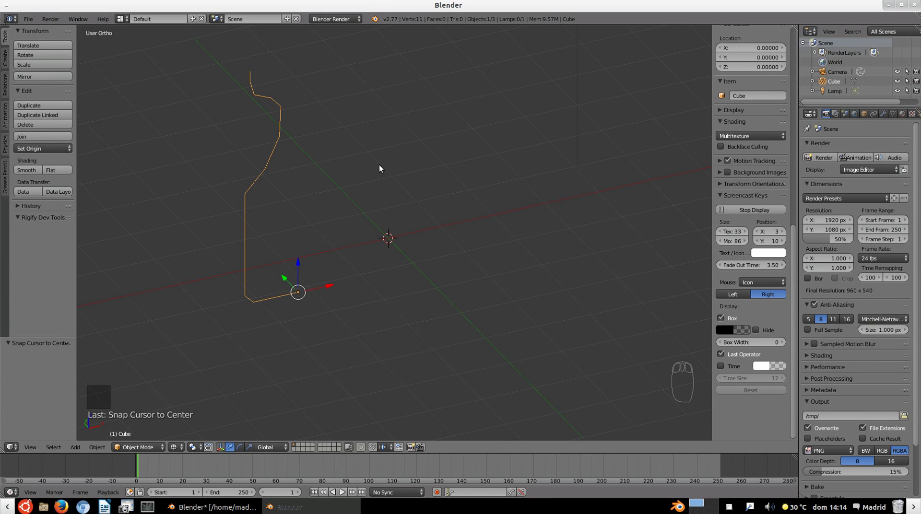
key(shift+s)
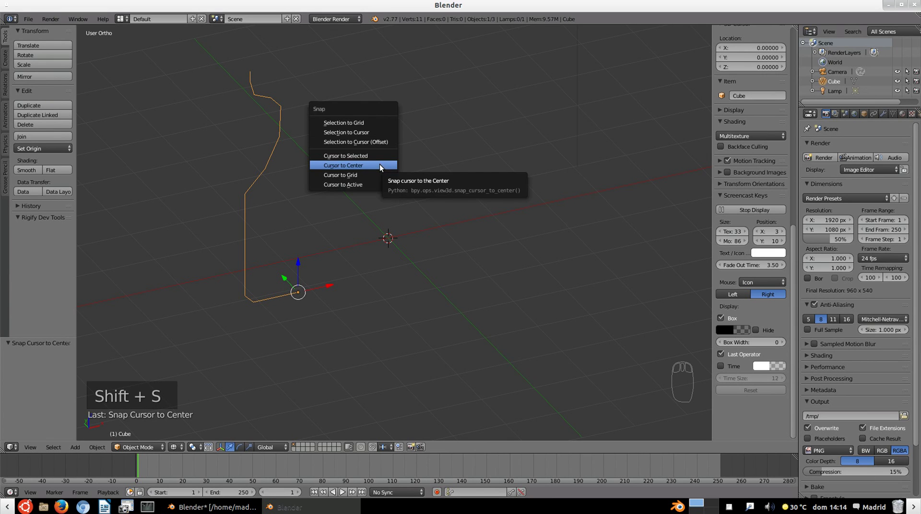
click(370, 131)
middle_drag(380, 190, 382, 228)
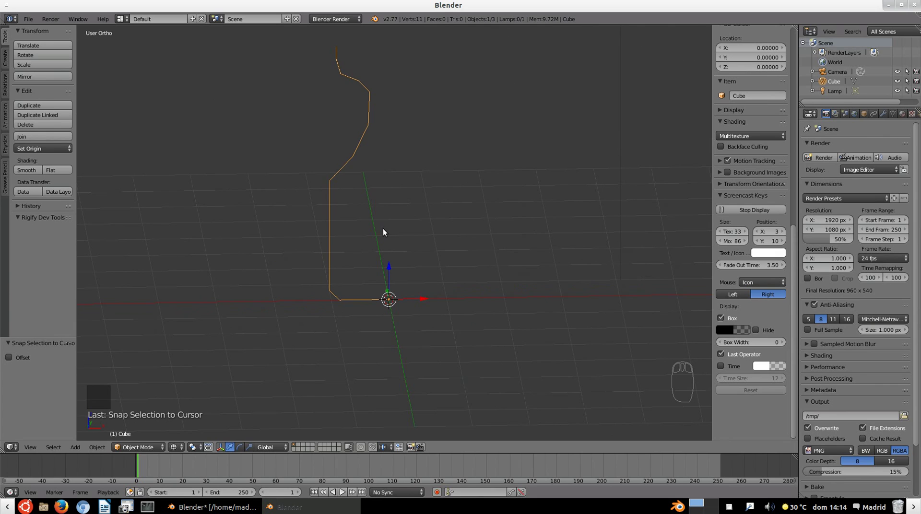
key(KP_1)
mouse_move(378, 228)
shift+middle_down()
mouse_move(388, 209)
mouse_move(384, 220)
shift+middle_up()
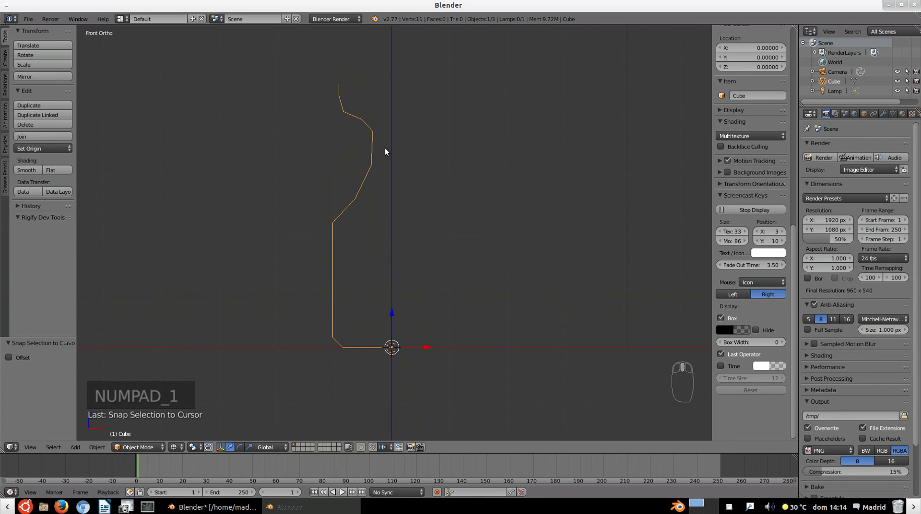
Step: In Edit Mode, select the whole profile and spin it around the 3D cursor as seen from the top view
key(Tab)
scroll(385, 183, down, 2)
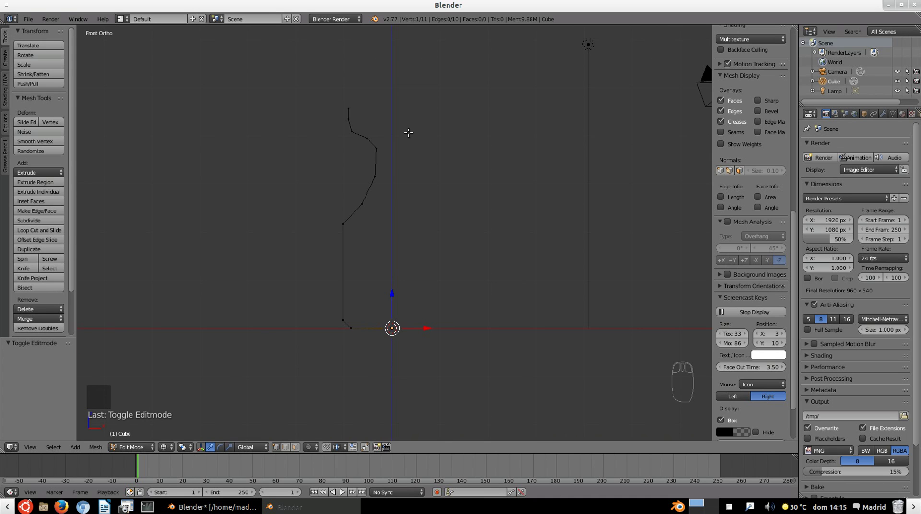
key(KP_7)
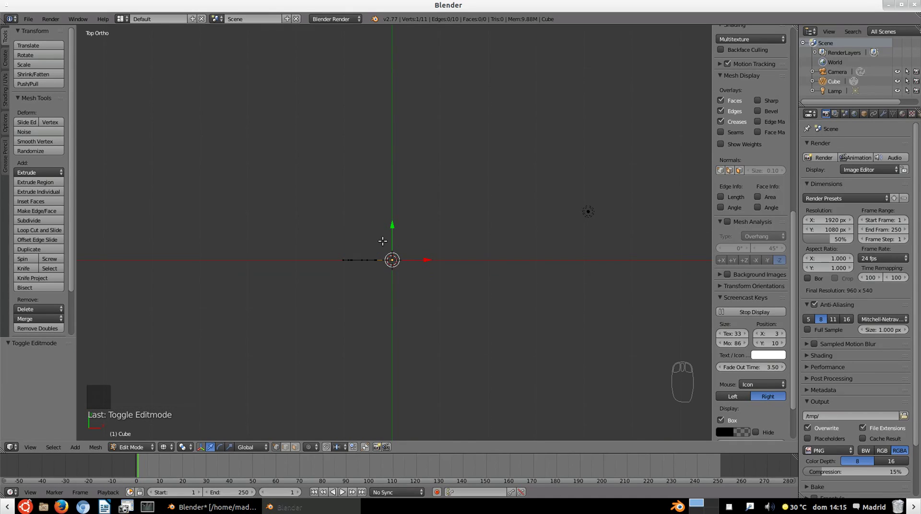
key(a)
key(a)
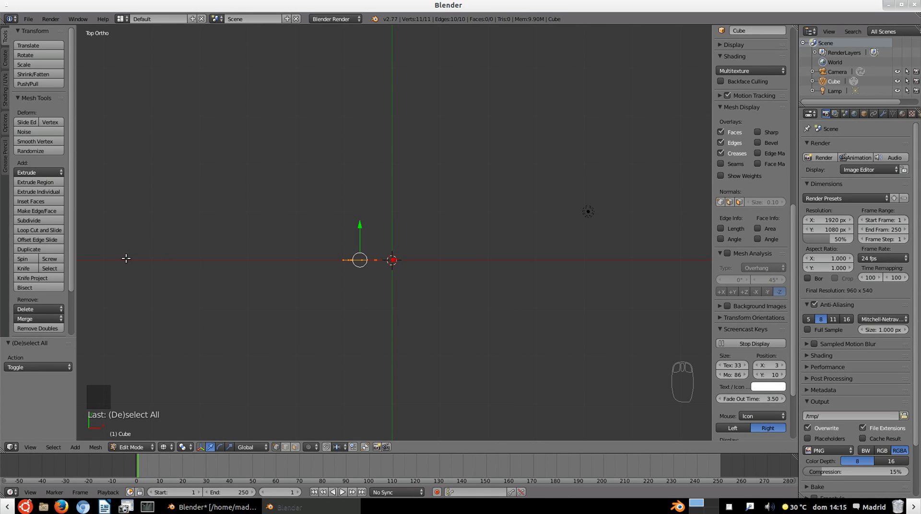
click(29, 258)
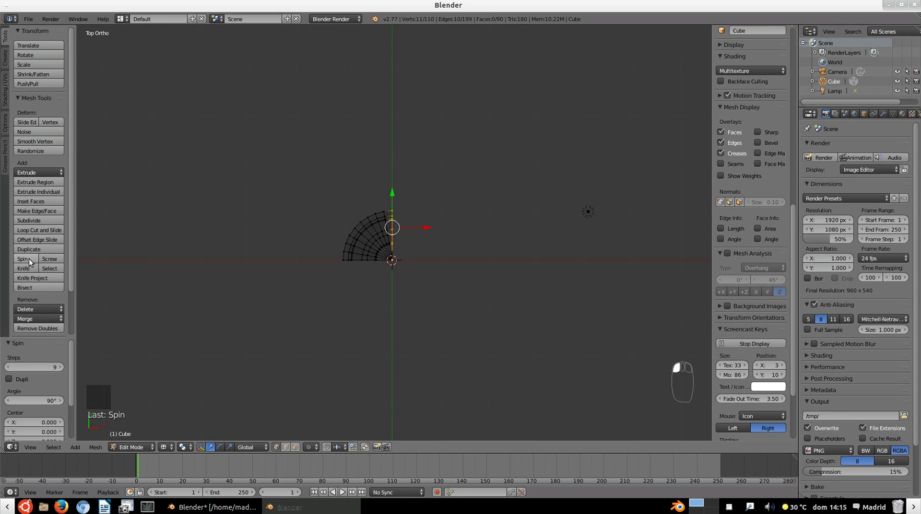
Step: Set the spin's angle to 360° and its steps to 32
click(44, 402)
text(360)
key(Return)
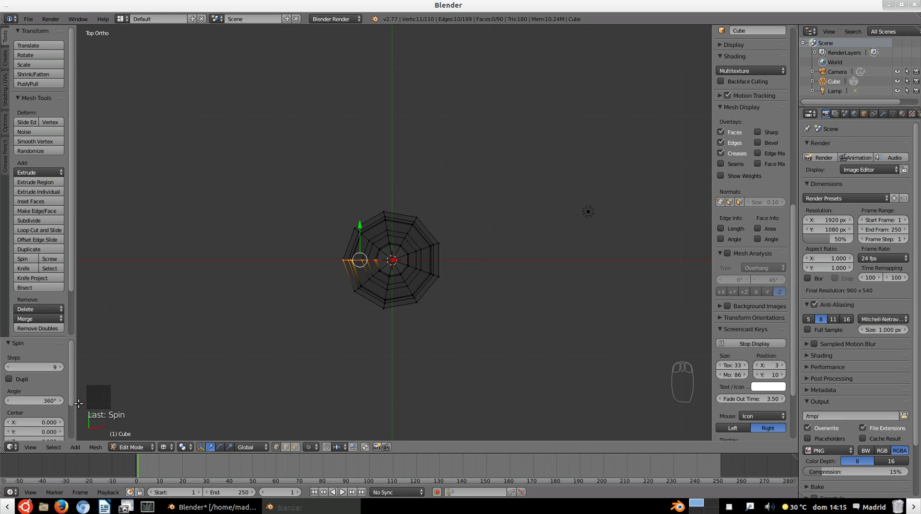
click(45, 366)
text(32)
key(Return)
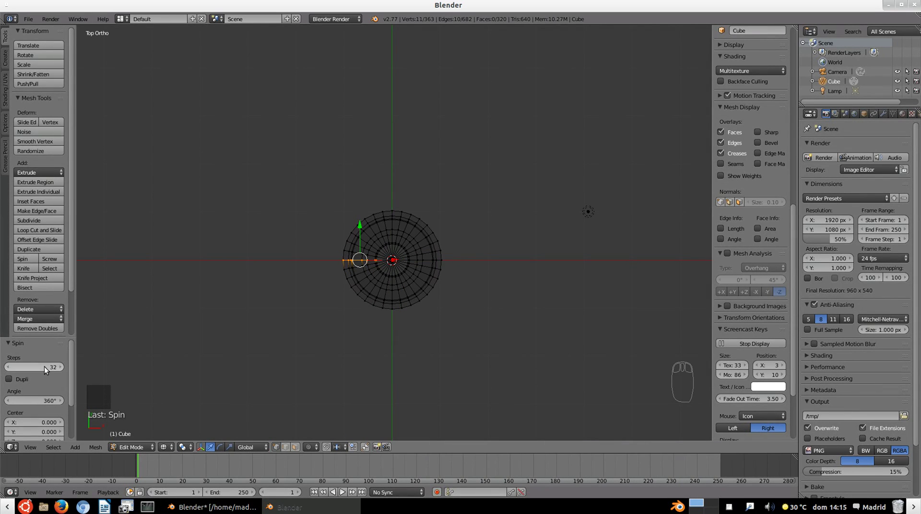
Step: Display the revolved bottle in solid shading to check its shape
middle_drag(351, 291, 389, 233)
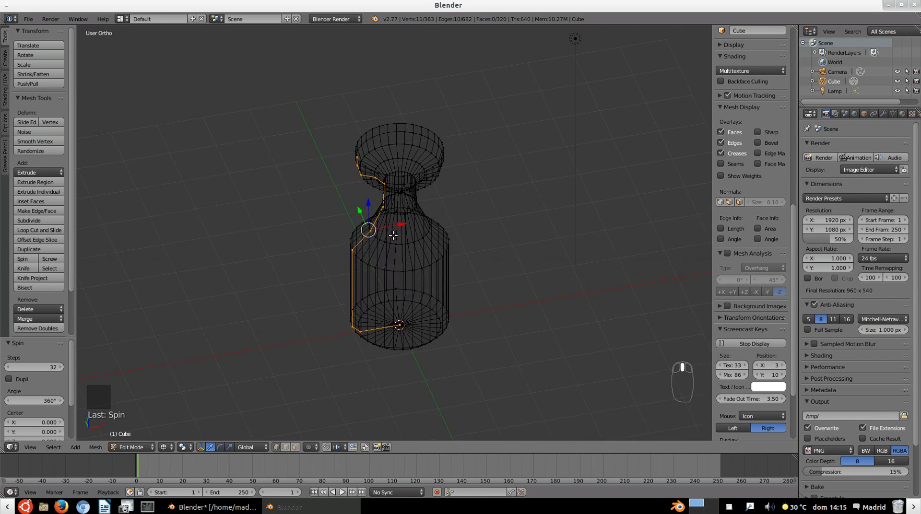
scroll(388, 232, up, 2)
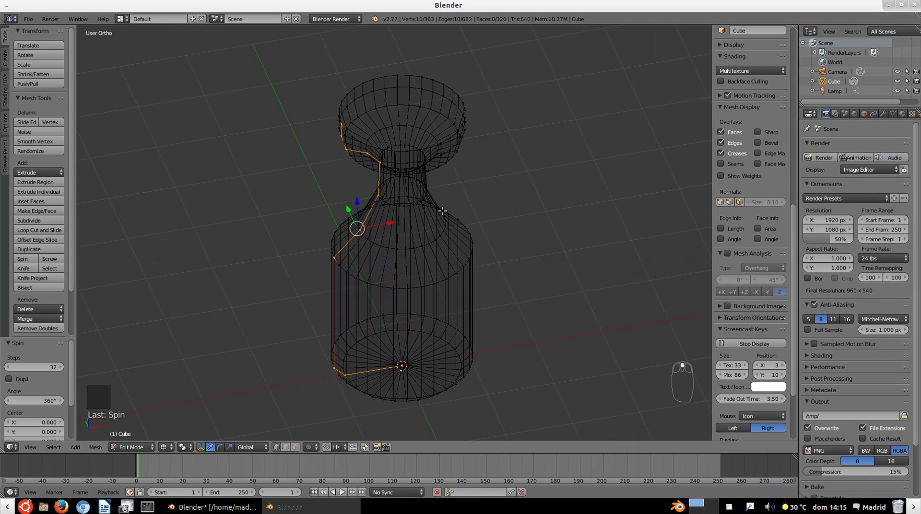
key(z)
mouse_move(442, 211)
middle_down()
mouse_move(382, 249)
mouse_move(383, 277)
mouse_move(383, 260)
middle_up()
shift+middle_drag(448, 250, 405, 256)
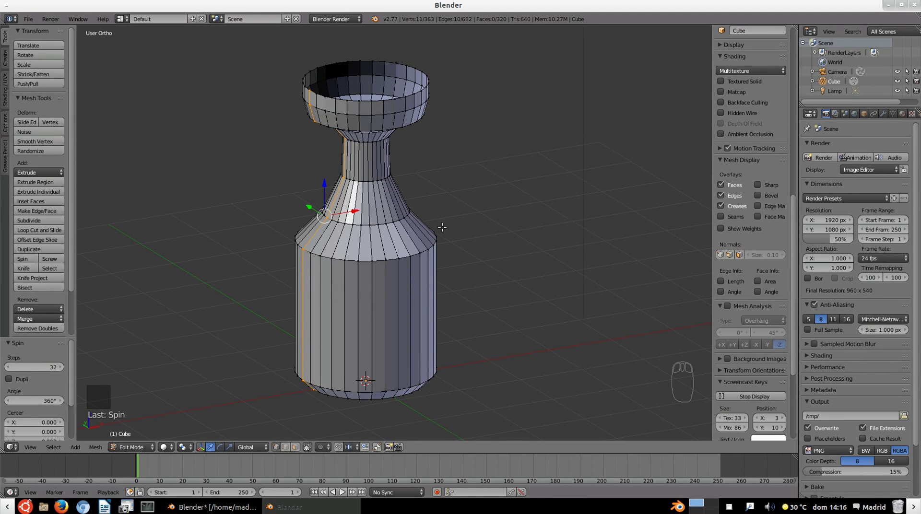
Step: Select all the bottle's vertices in wireframe display and remove the doubles
key(a)
key(a)
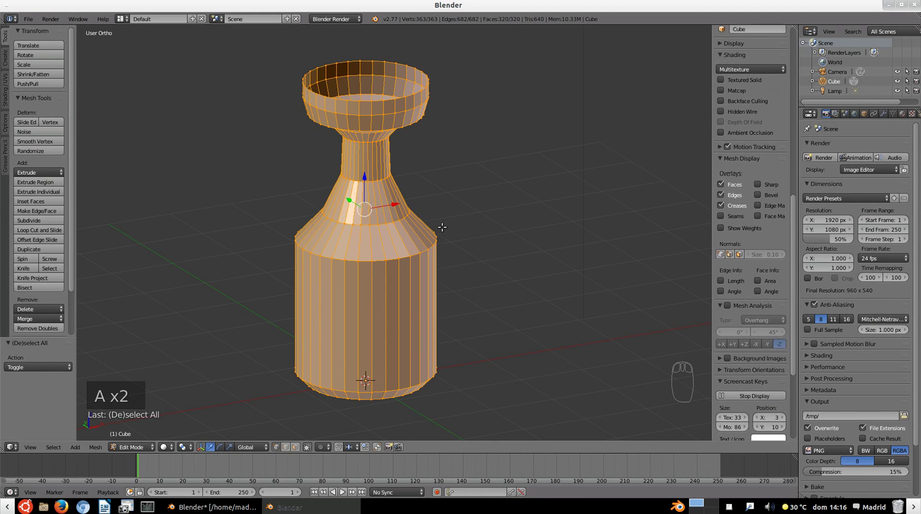
key(a)
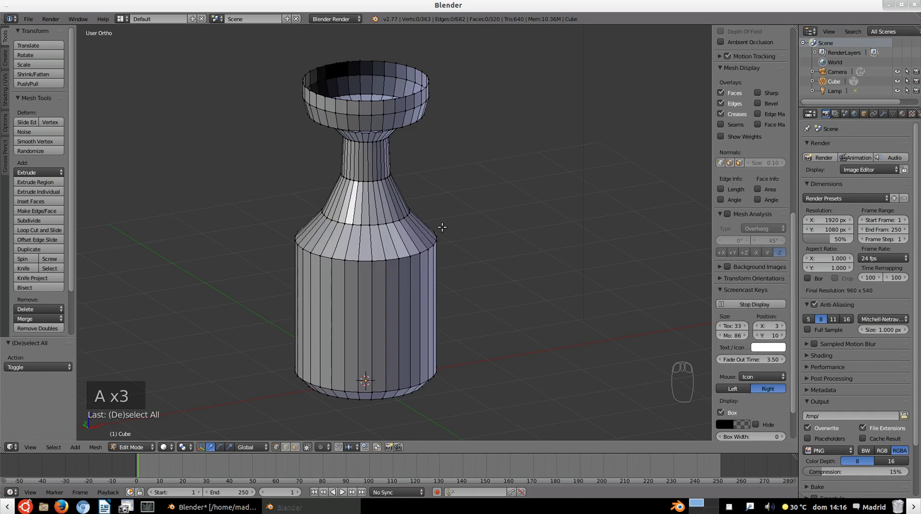
key(a)
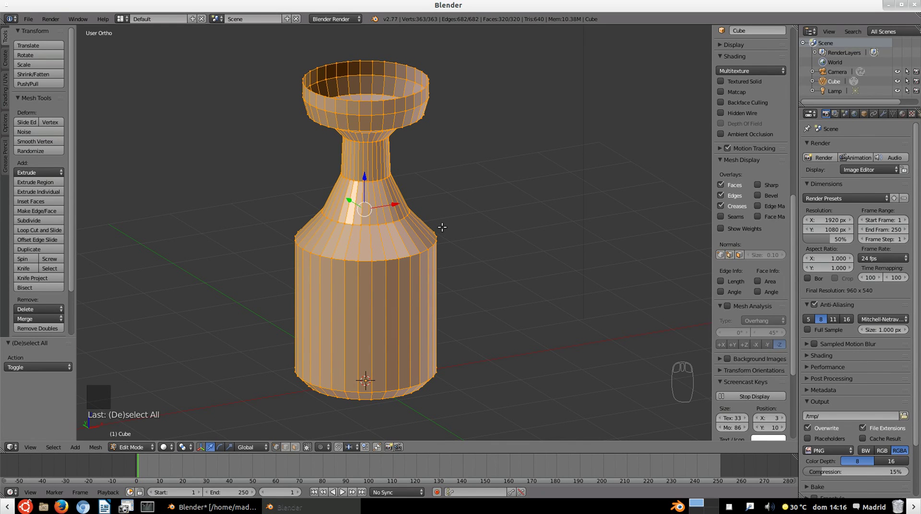
key(z)
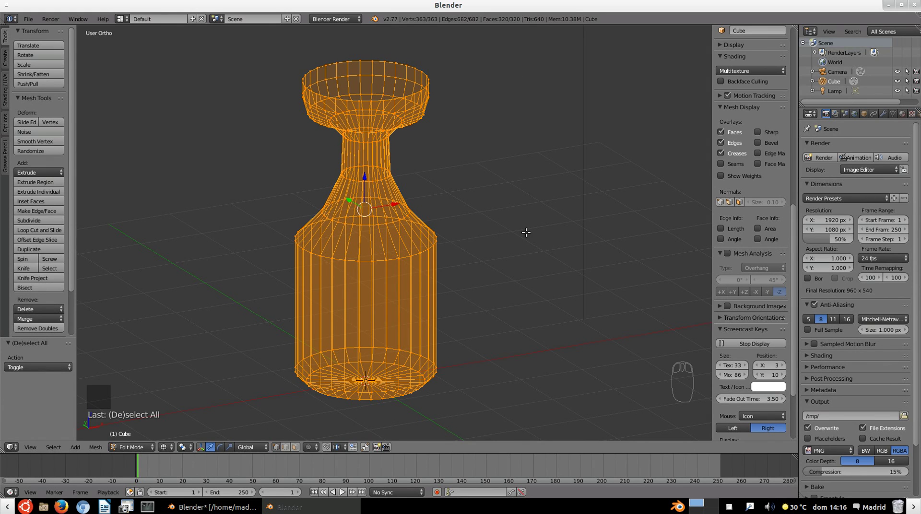
key(ctrl+v)
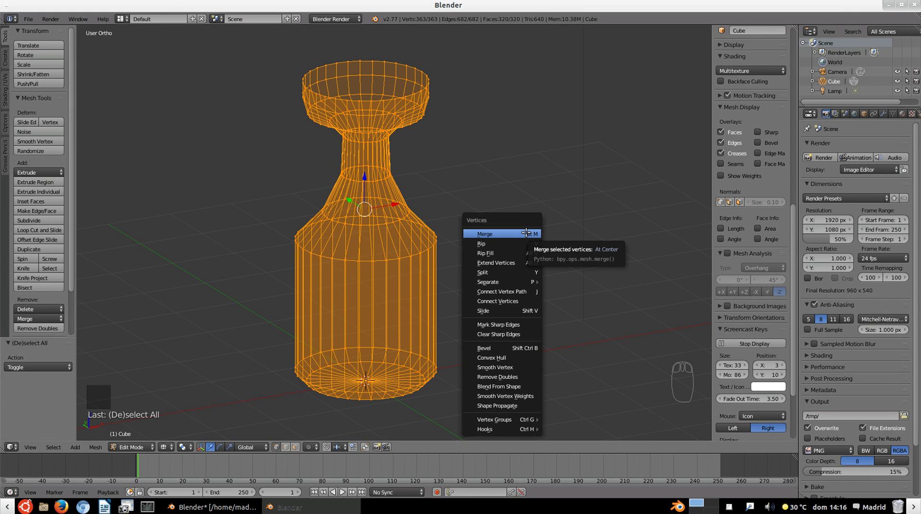
click(512, 377)
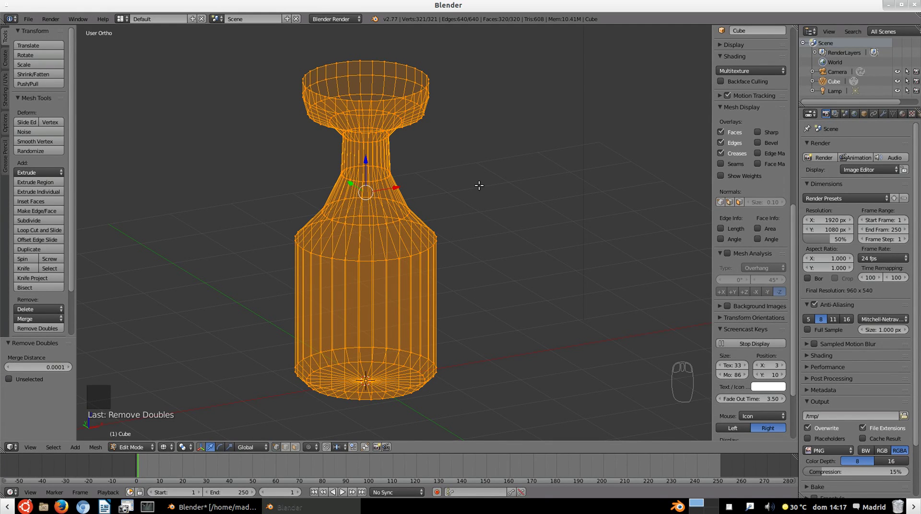
Step: Return to Object Mode and add a Solidify modifier to the bottle
key(Tab)
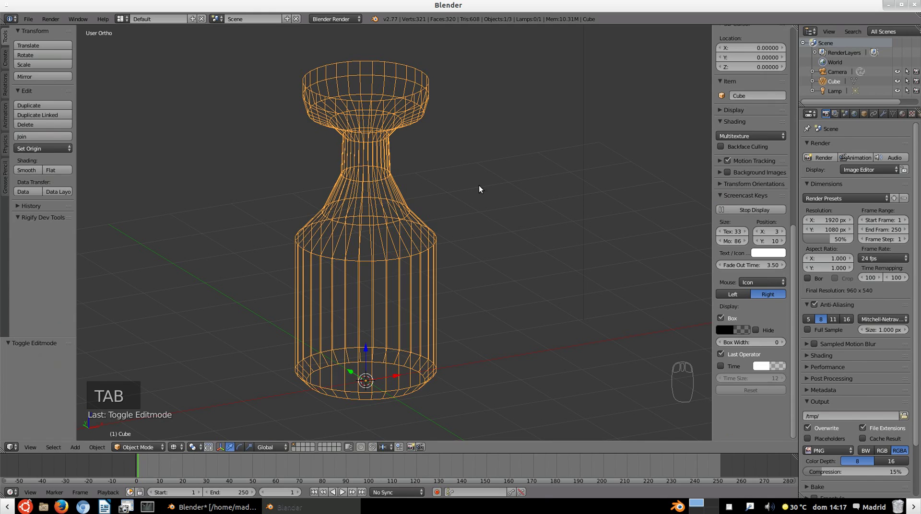
click(884, 113)
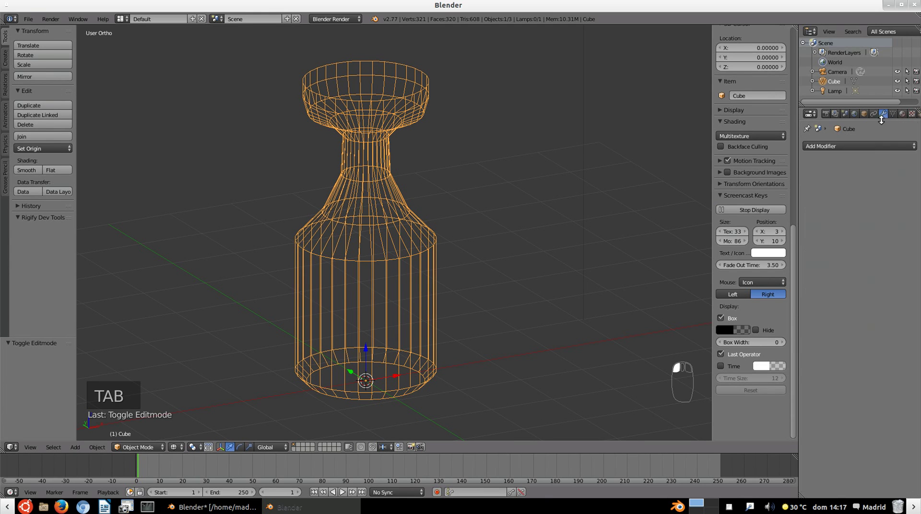
click(868, 146)
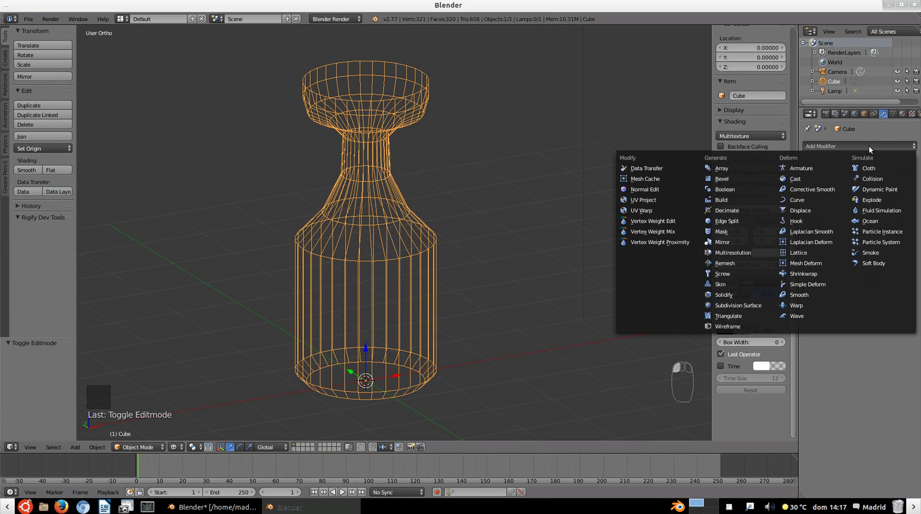
click(724, 294)
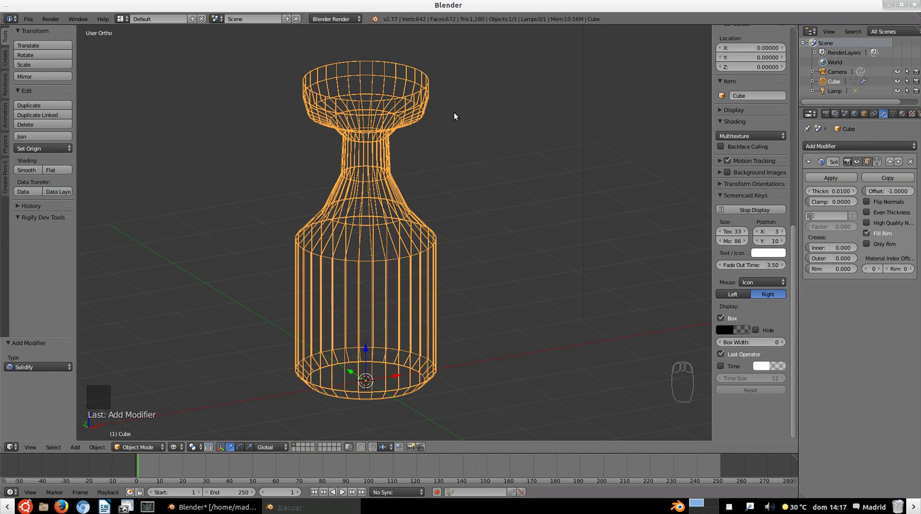
Step: Switch to solid shading and set the Solidify thickness to 0.05, checking the wall at the bottle's rim
key(z)
scroll(384, 111, up, 3)
middle_drag(373, 87, 553, 194)
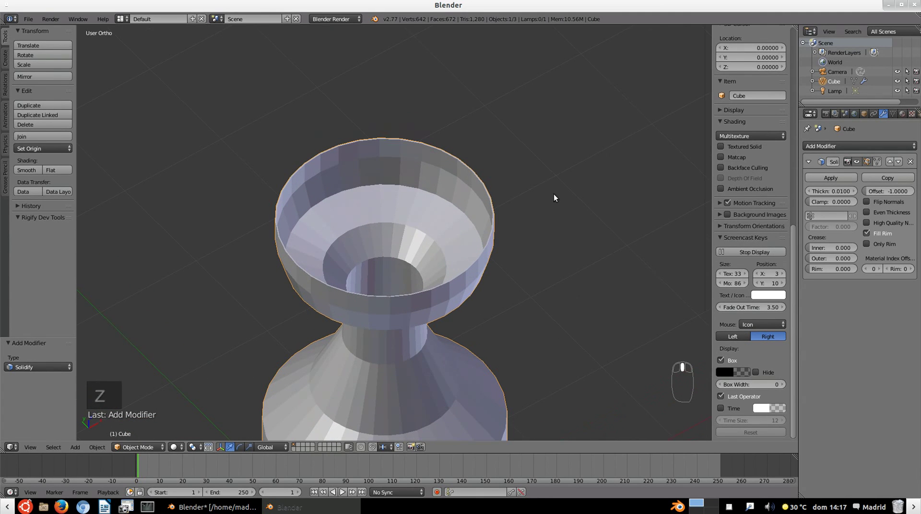
mouse_move(816, 190)
mouse_down()
mouse_move(851, 190)
mouse_move(821, 192)
mouse_up()
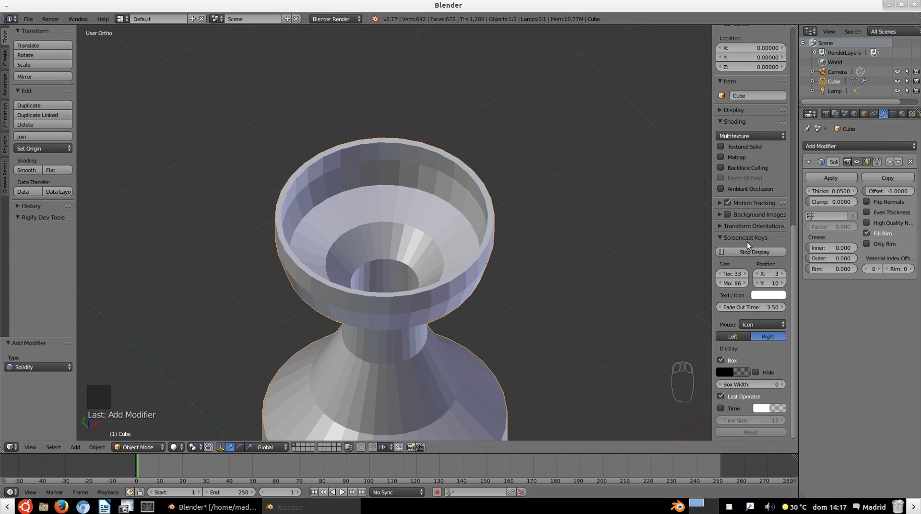
middle_drag(484, 289, 491, 255)
scroll(491, 255, down, 2)
scroll(491, 254, up, 2)
scroll(491, 258, up, 1)
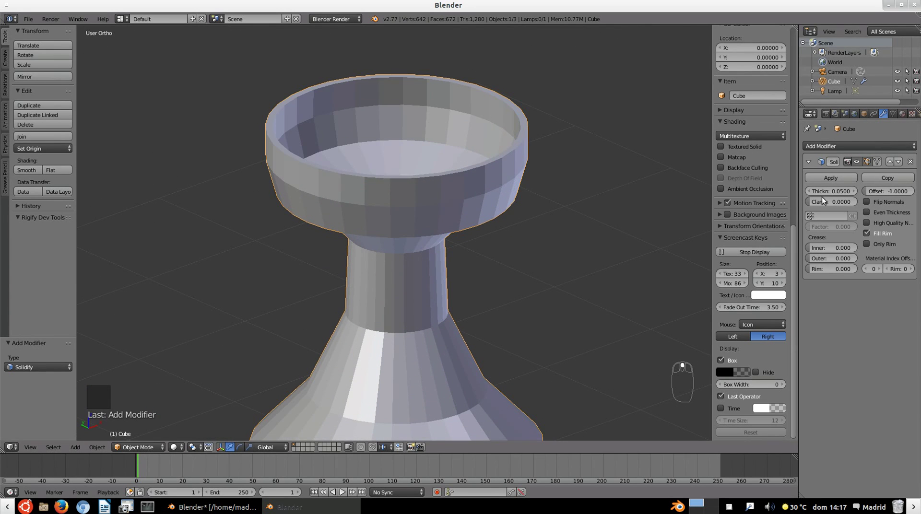
Step: Add a Subdivision Surface modifier to the bottle after the Solidify modifier
click(865, 146)
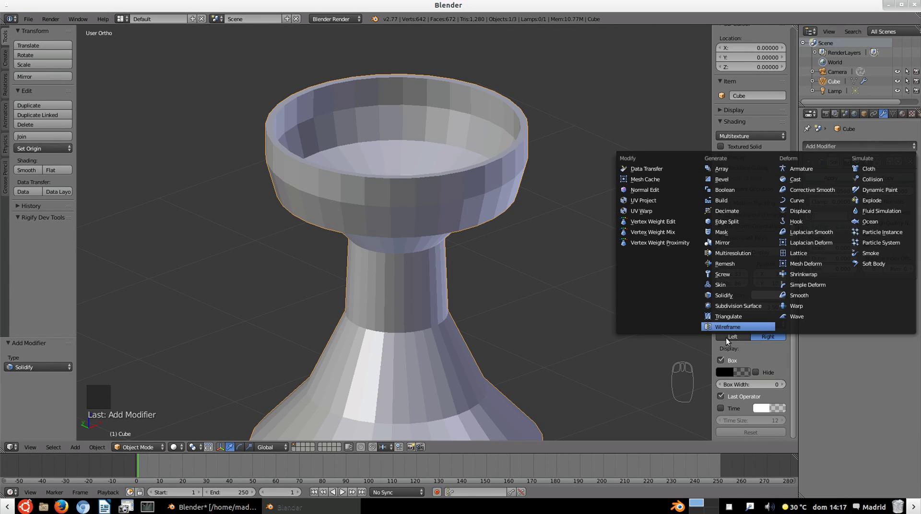
click(755, 305)
scroll(536, 296, down, 4)
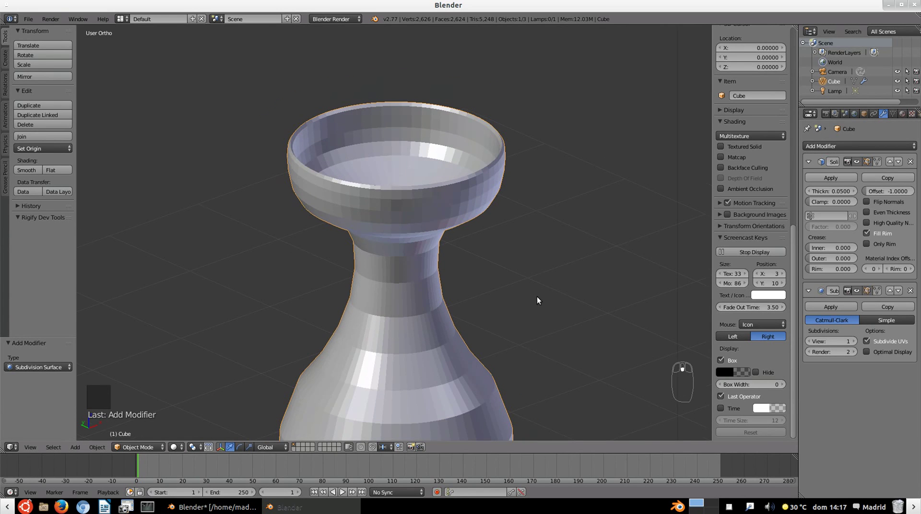
shift+middle_drag(503, 316, 504, 239)
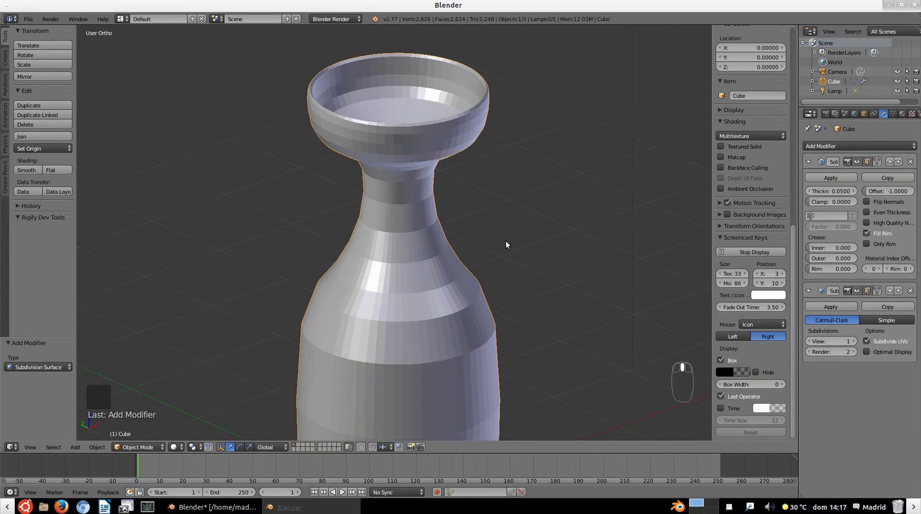
scroll(499, 255, down, 2)
scroll(491, 269, up, 1)
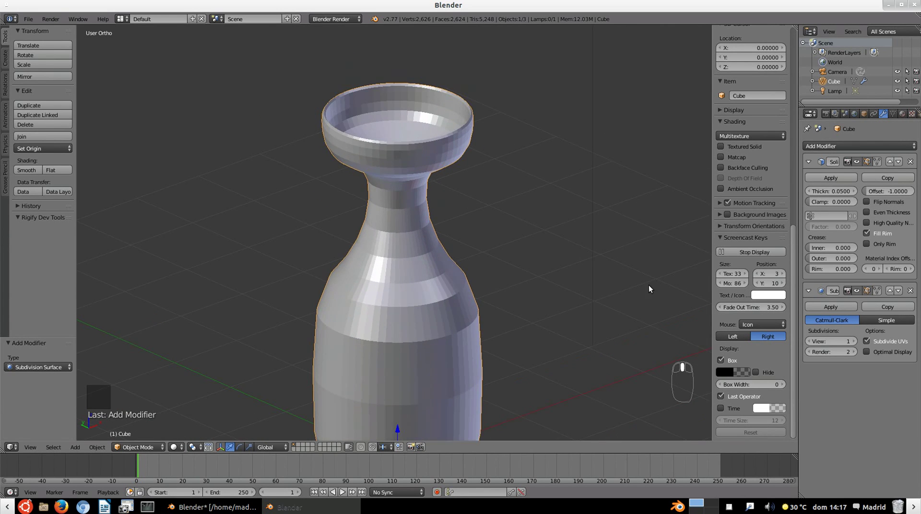
Step: Set the Subdivision Surface subdivisions to 3 for both View and Render
click(854, 342)
click(852, 352)
click(853, 342)
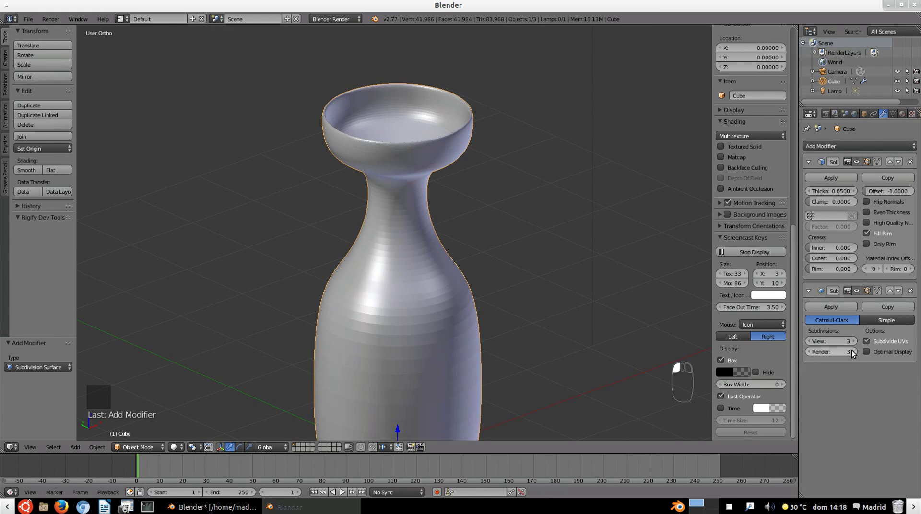
Step: Examine the smoothed bottle from below, focusing on its base and lower edge
middle_drag(442, 275, 437, 269)
scroll(437, 267, up, 1)
scroll(437, 267, down, 3)
middle_drag(444, 360, 427, 313)
scroll(431, 347, up, 2)
scroll(405, 361, up, 2)
shift+middle_drag(411, 356, 416, 274)
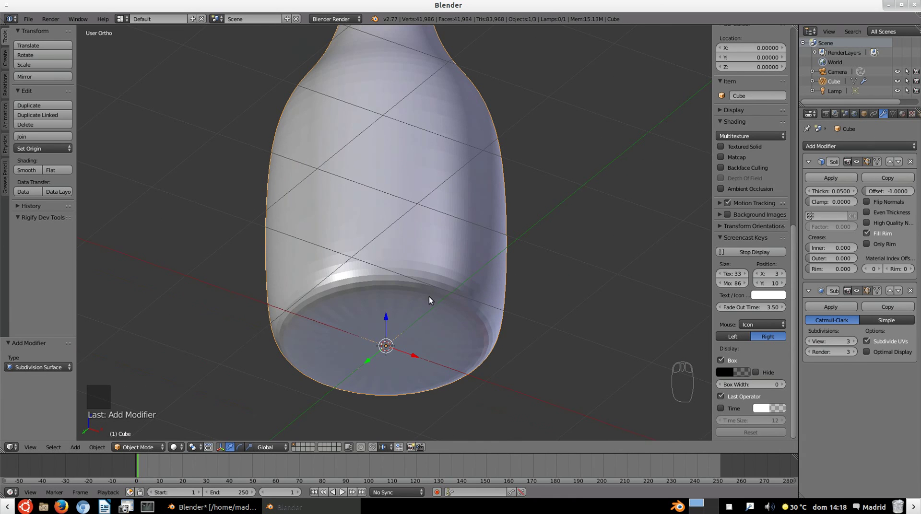
scroll(429, 299, up, 3)
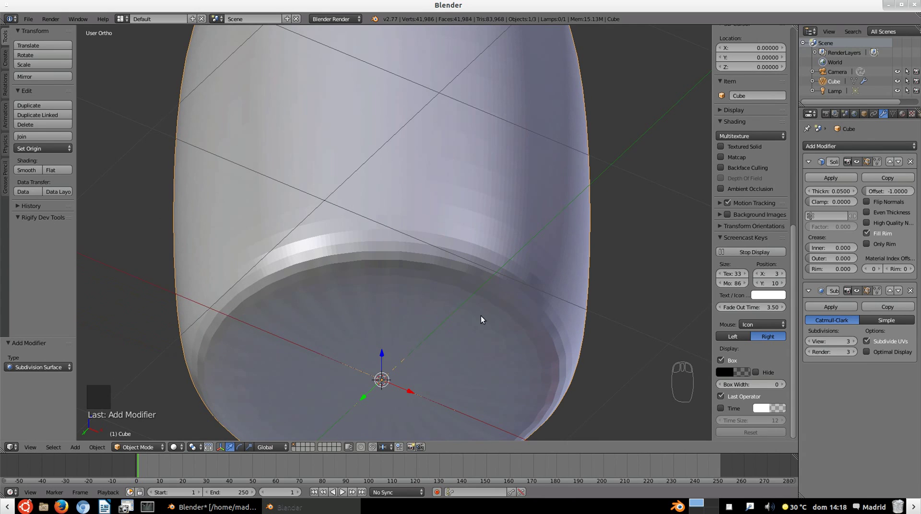
scroll(484, 316, down, 1)
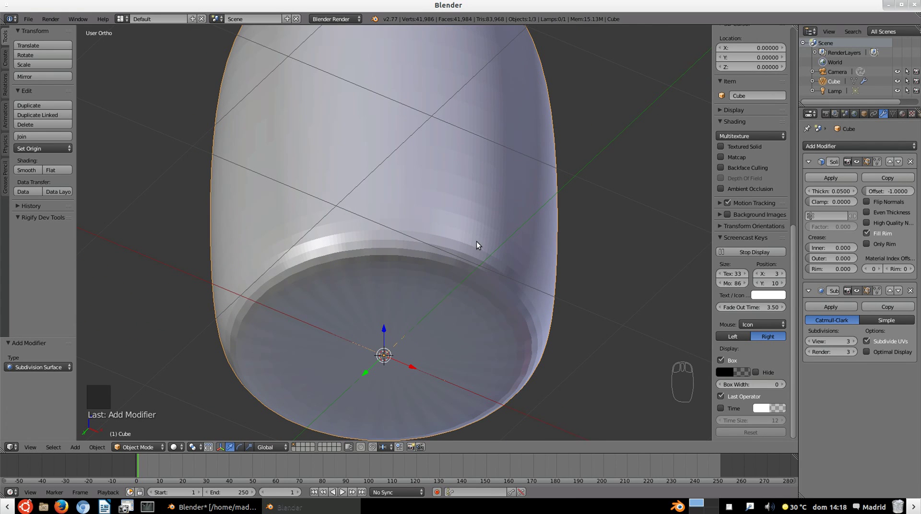
Step: Enter mesh editing and set the mean crease of the edge loop around the bottle's base to 0.65
key(Tab)
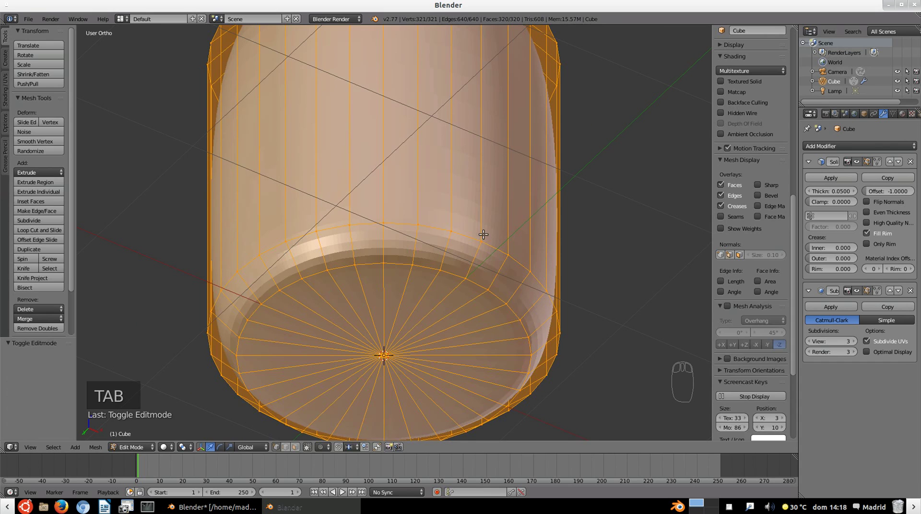
right_click(464, 280)
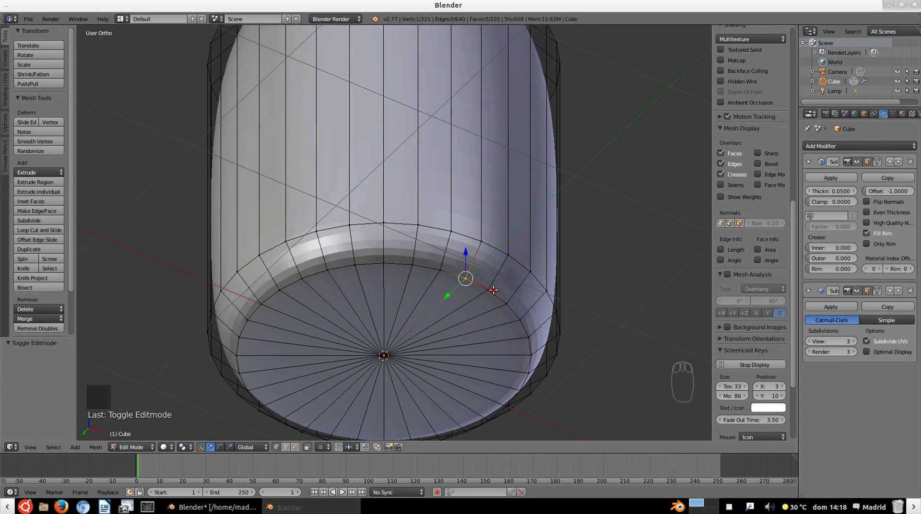
alt+right_click(482, 285)
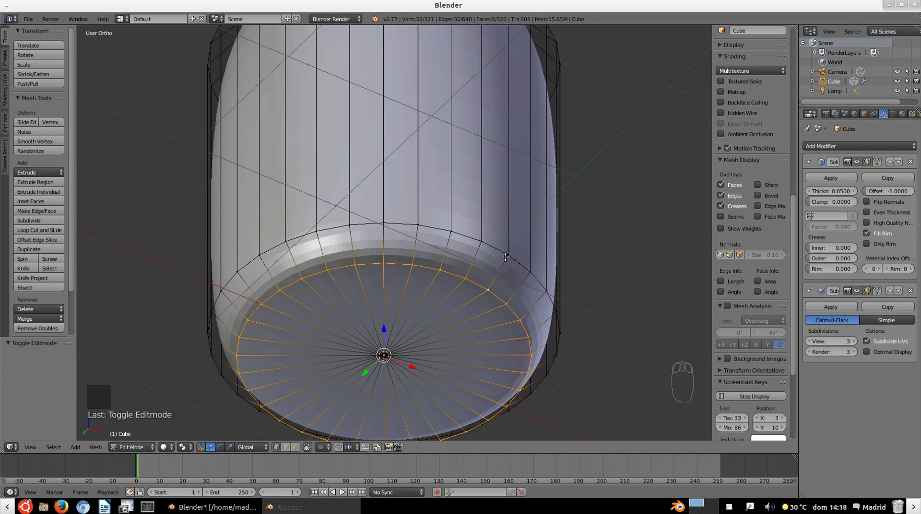
scroll(744, 116, up, 15)
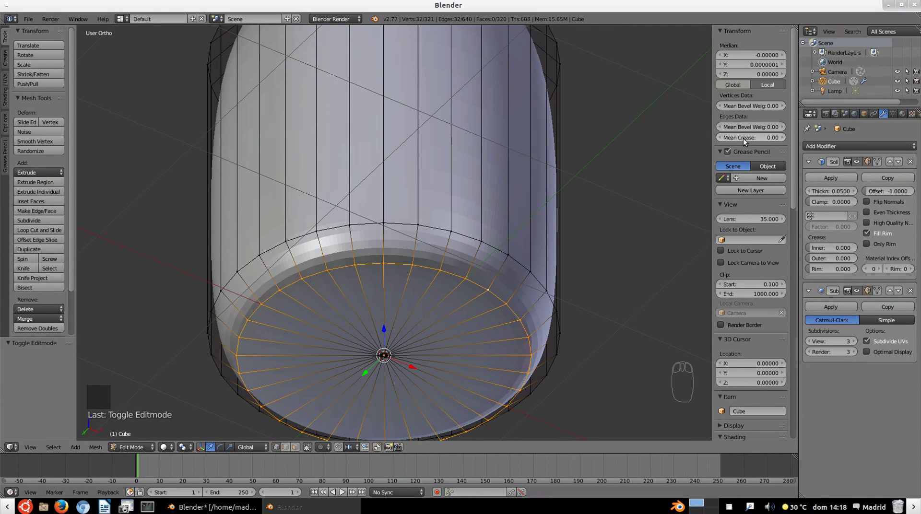
drag(732, 136, 786, 137)
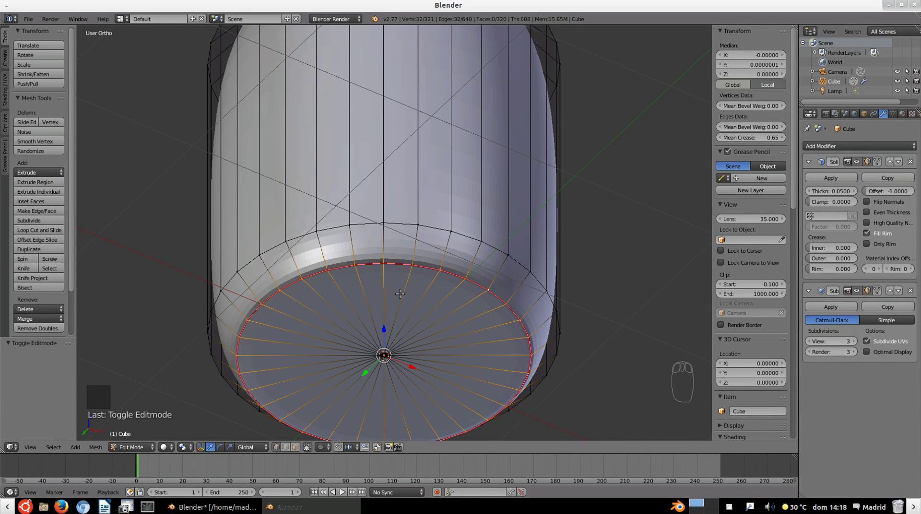
Step: Clear the selection and set the mean crease of the edge loop around the bottle's mouth rim to 0.56
middle_drag(449, 169, 393, 114)
scroll(393, 113, up, 2)
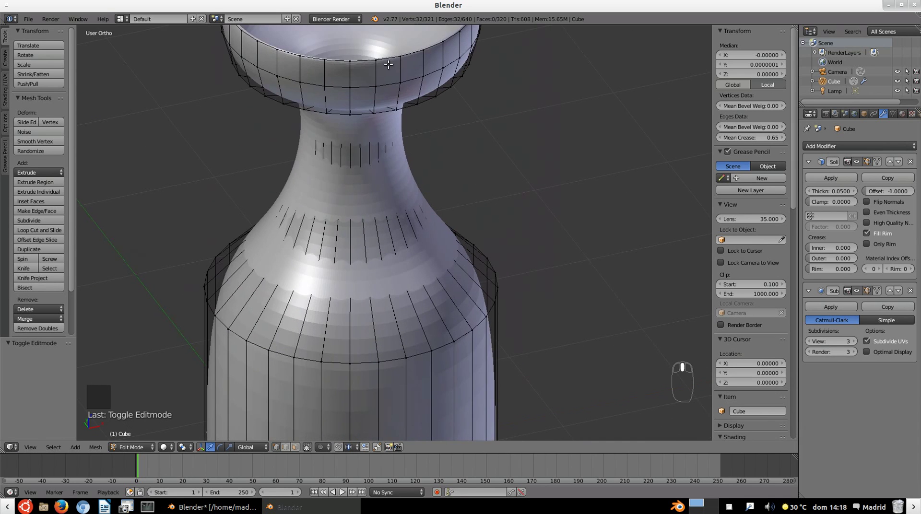
shift+middle_drag(386, 65, 409, 201)
scroll(361, 189, up, 2)
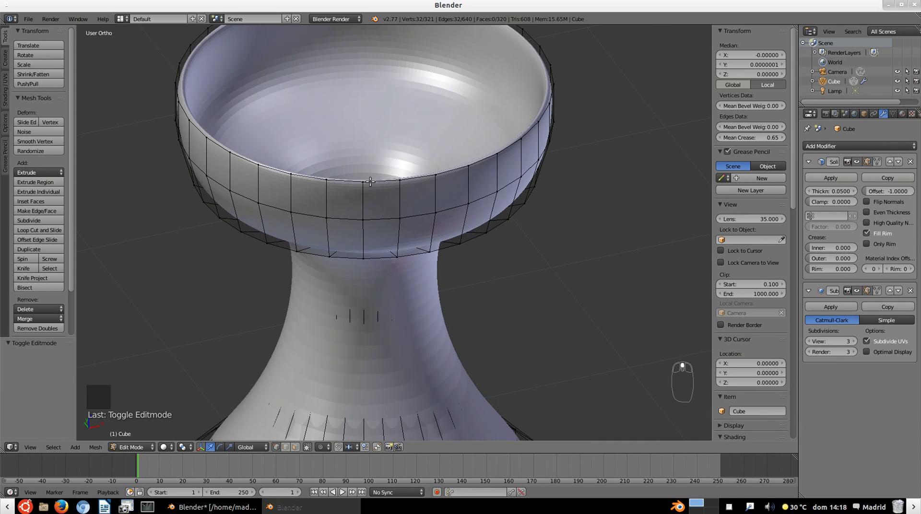
key(a)
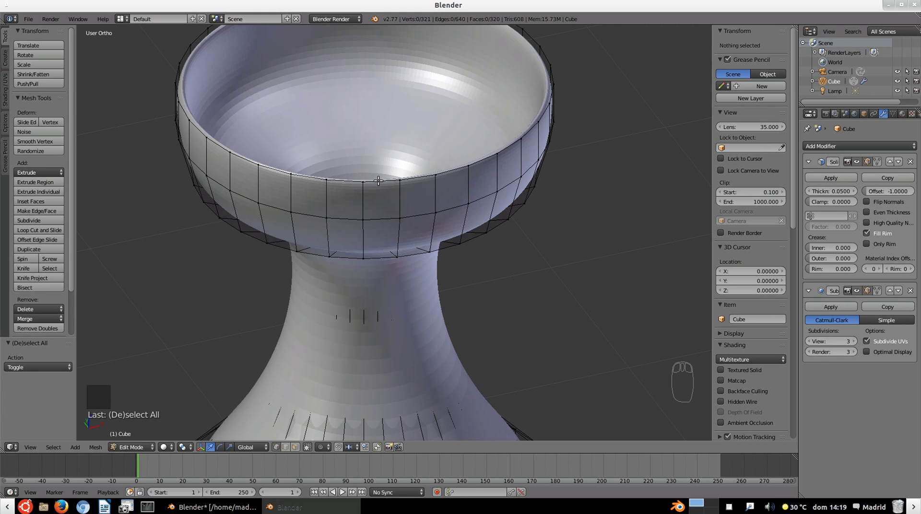
alt+right_click(377, 182)
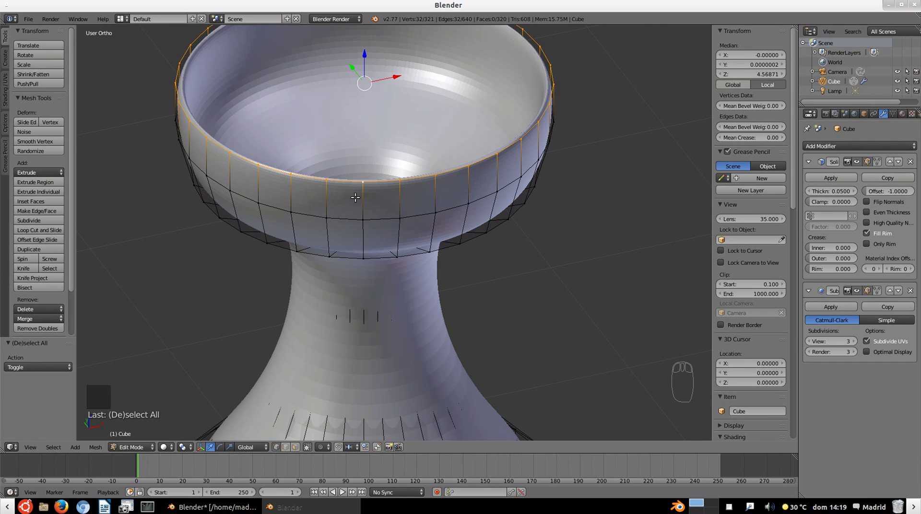
key(a)
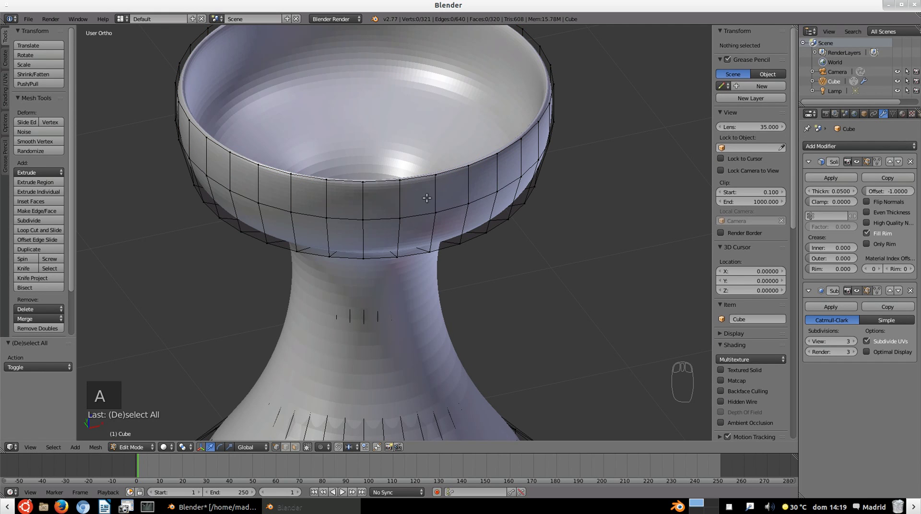
alt+right_click(400, 198)
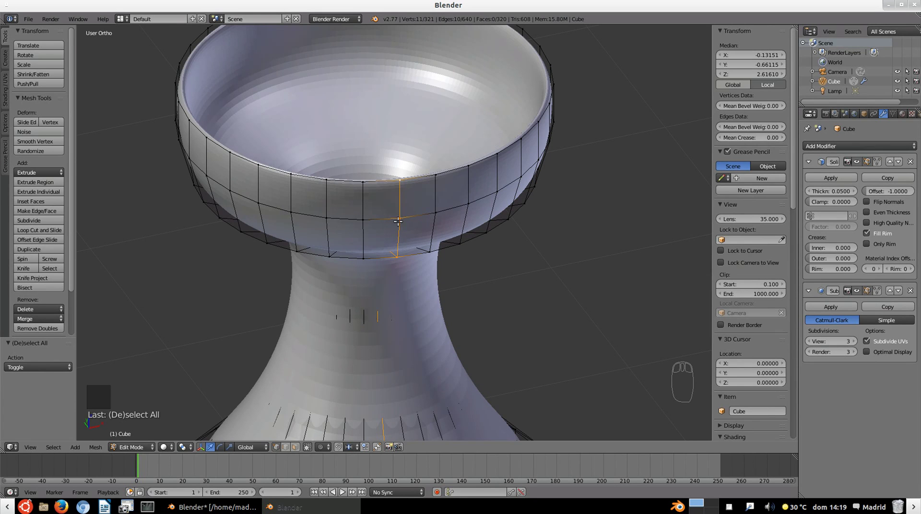
key(a)
alt+right_click(381, 181)
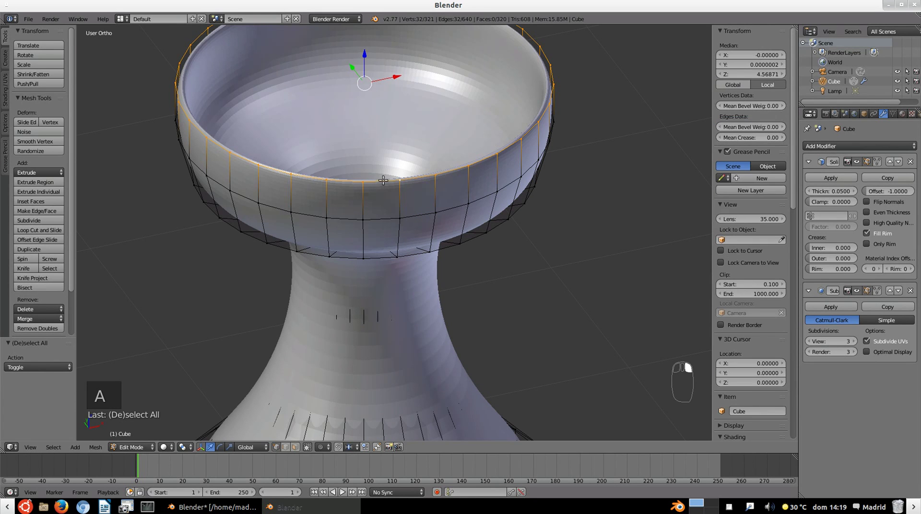
drag(732, 137, 777, 138)
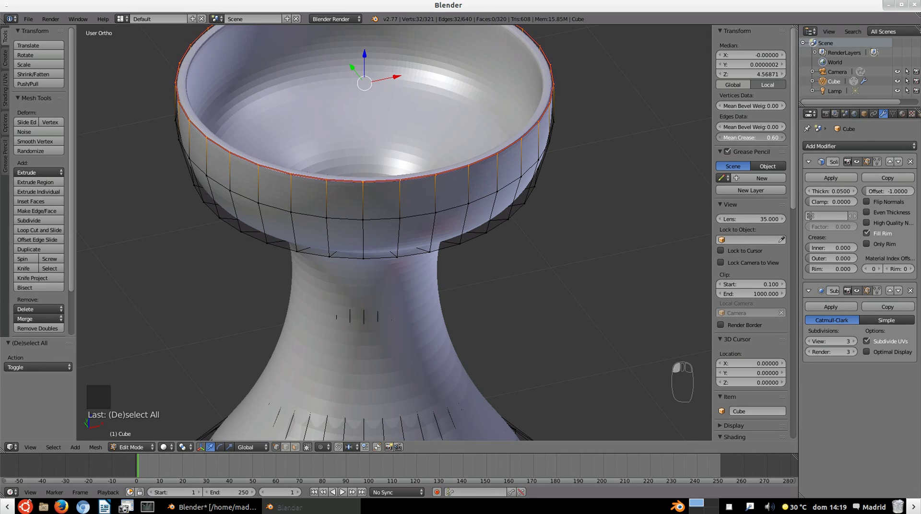
scroll(499, 216, down, 5)
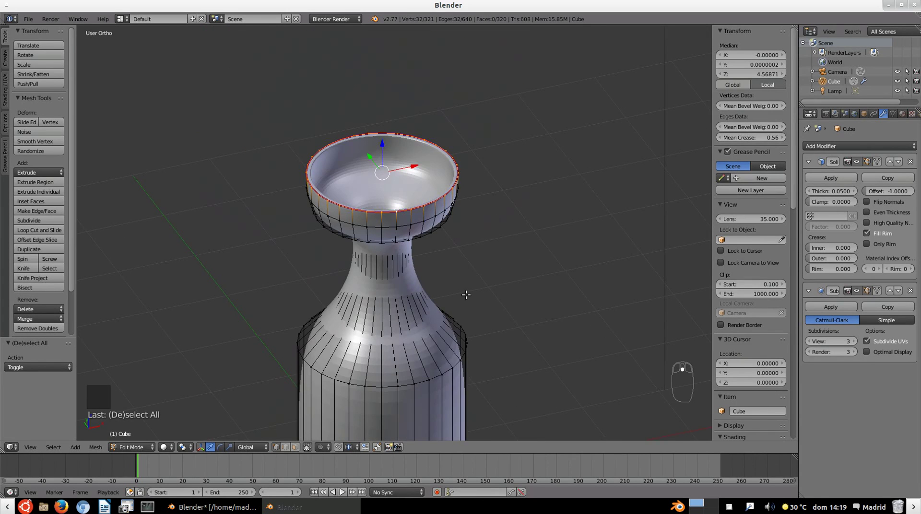
Step: Deselect the rim loop, return to Object Mode and bring the whole bottle into view
key(a)
key(Tab)
middle_drag(453, 300, 430, 223)
middle_drag(450, 320, 413, 275)
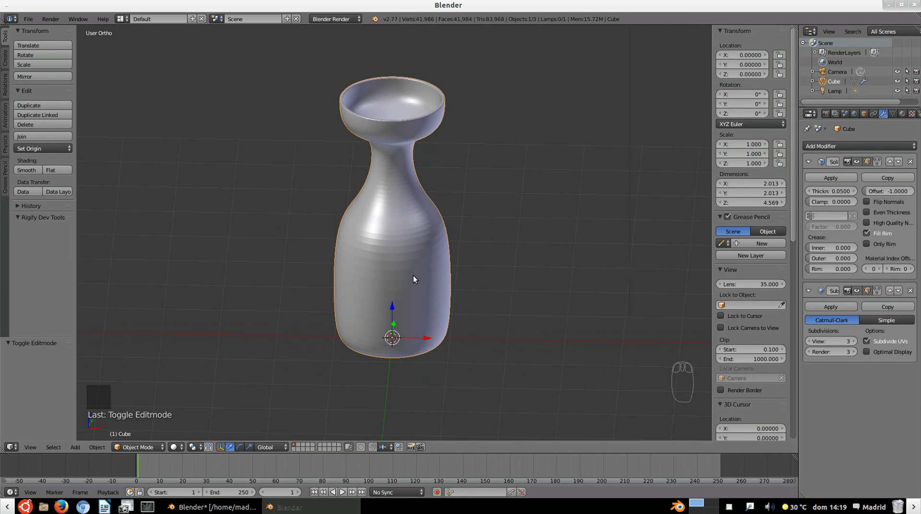
Step: Add a plane at the origin under the bottle and scale it up to about 94.7 as a floor
key(shift+a)
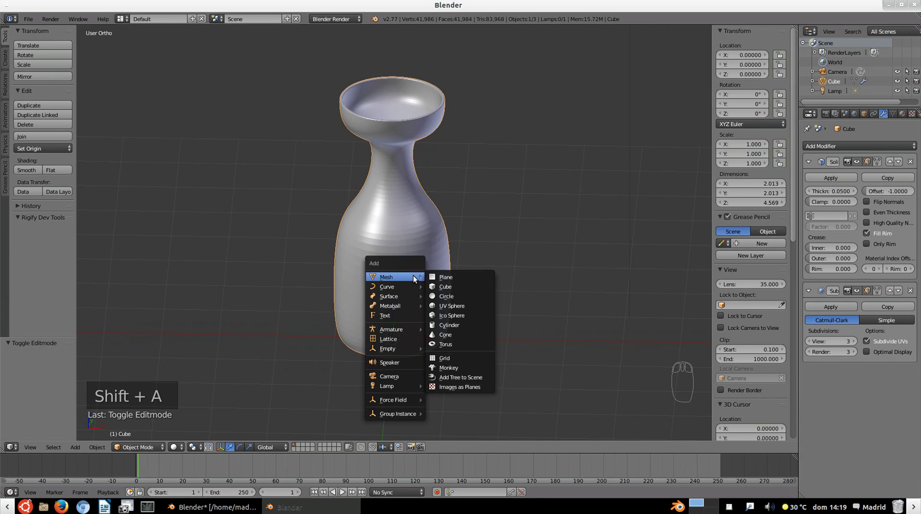
click(447, 278)
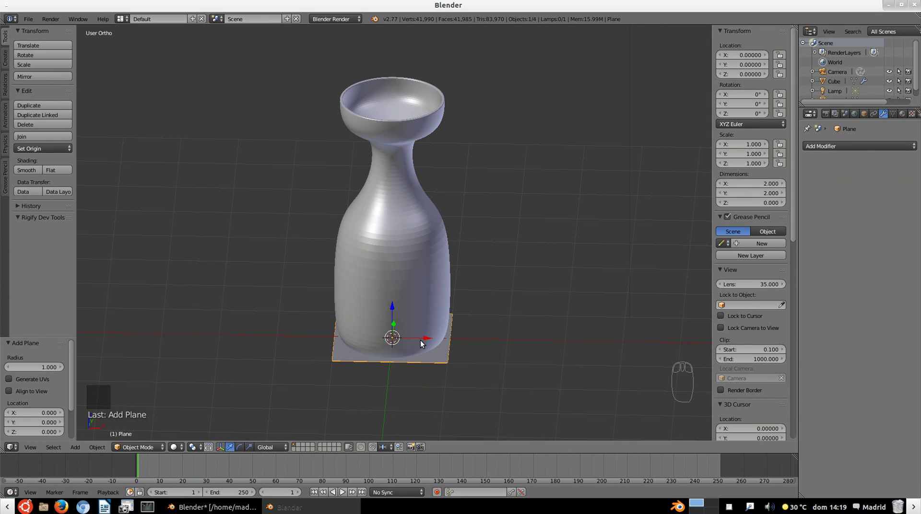
key(s)
click(603, 315)
key(s)
click(631, 296)
key(s)
click(580, 326)
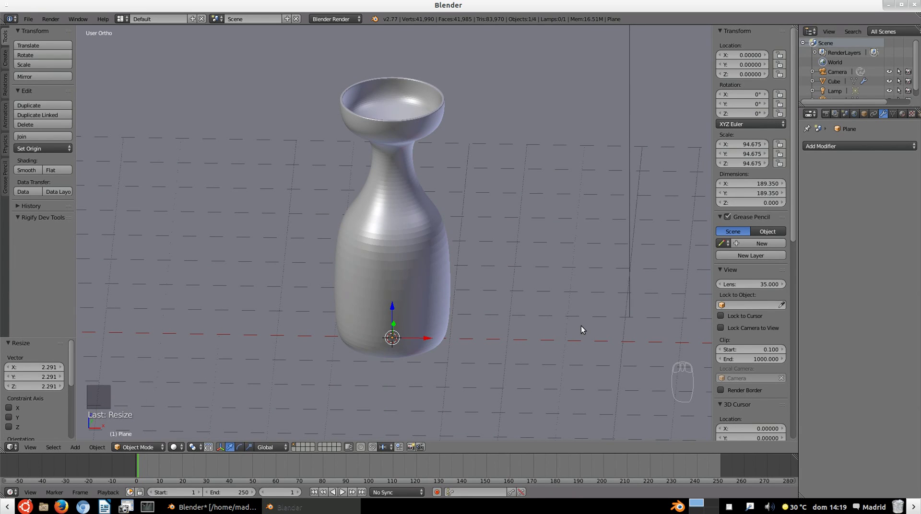
Step: Look through the camera, lock it to the view and reframe so the whole bottle fits inside the frame
key(KP_0)
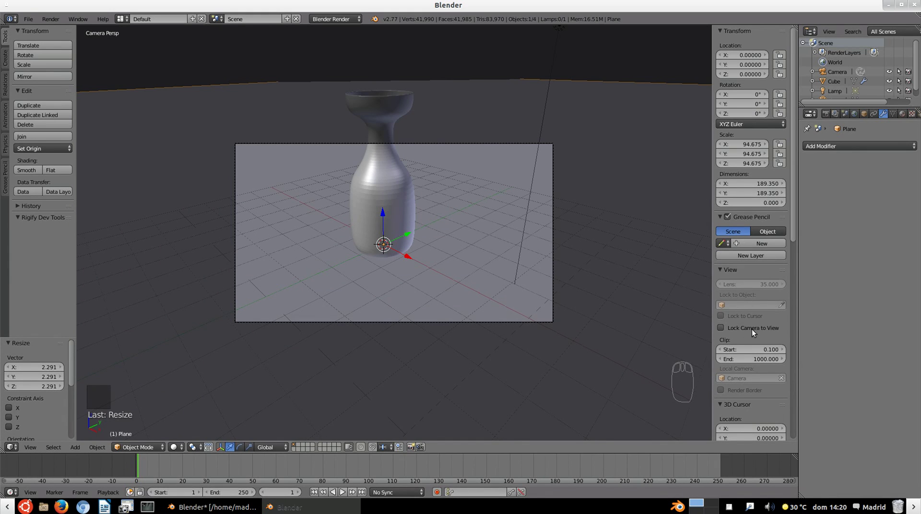
click(722, 327)
middle_drag(393, 185, 404, 209)
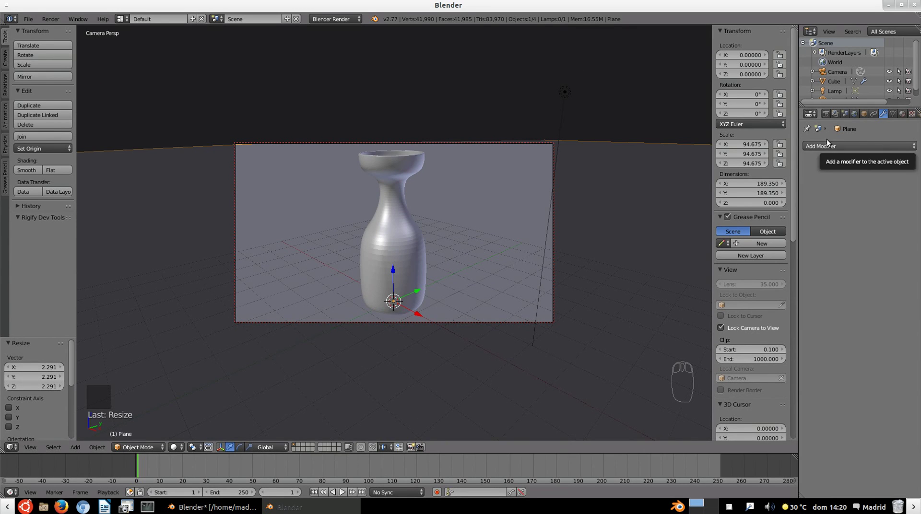
Step: Set the render resolution width to 1000 px
click(826, 114)
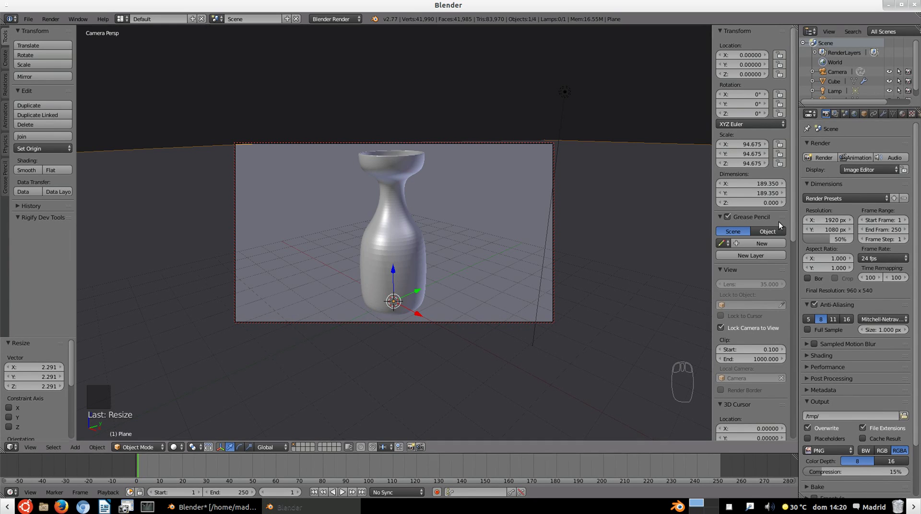
click(832, 223)
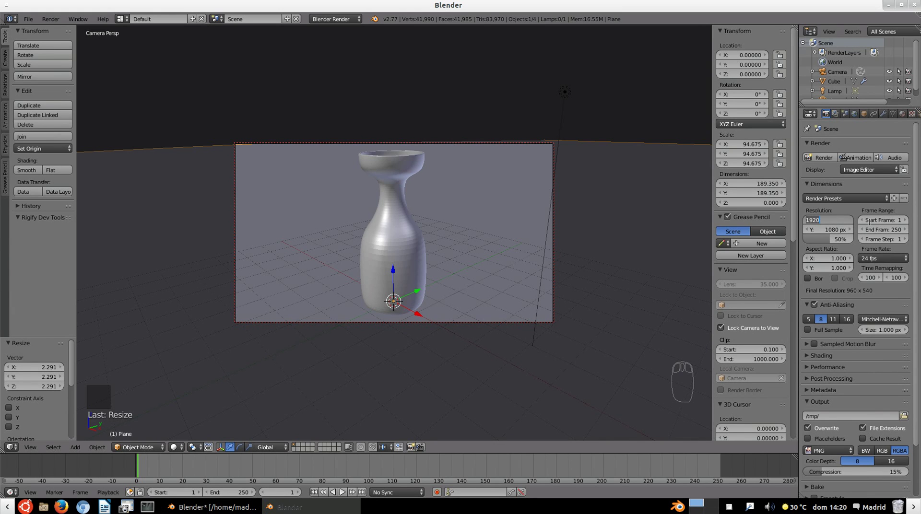
text(100)
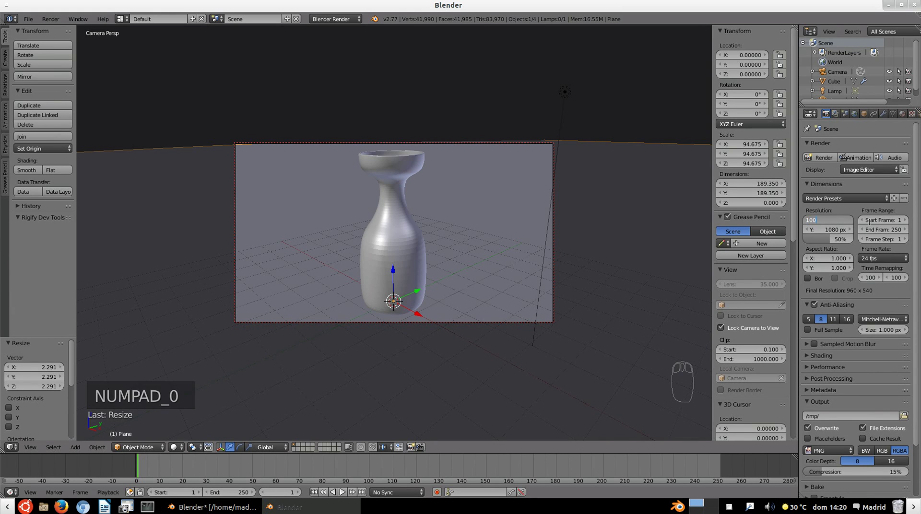
text(0)
key(Return)
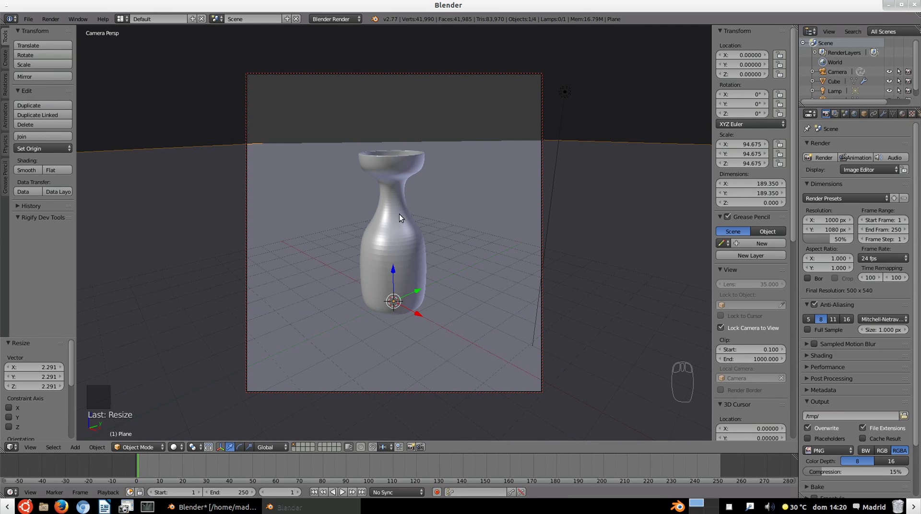
Step: Move the locked camera closer and higher so the bottle fills the frame and its open mouth shows
scroll(400, 230, up, 5)
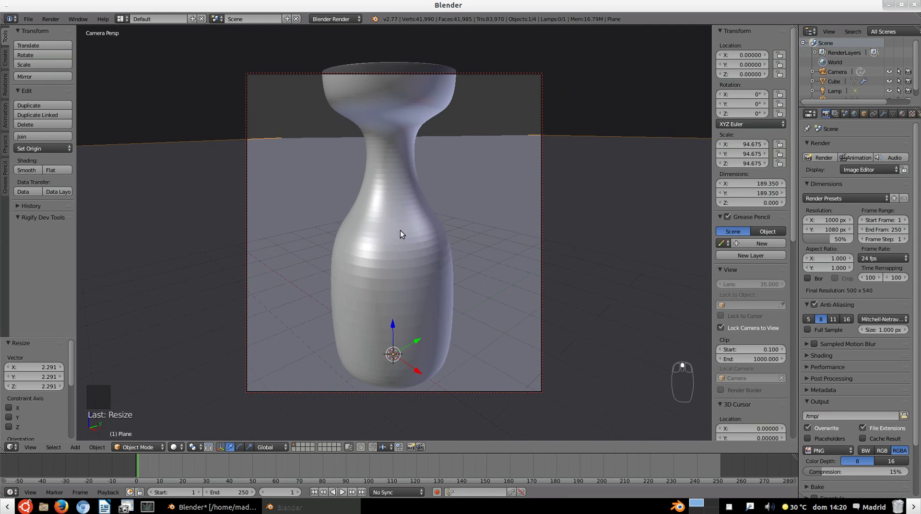
scroll(400, 231, down, 2)
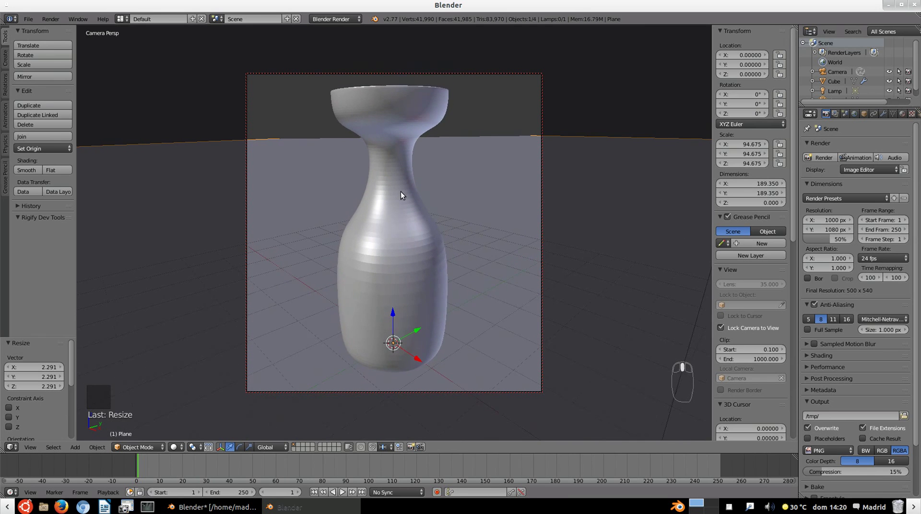
middle_drag(407, 179, 416, 202)
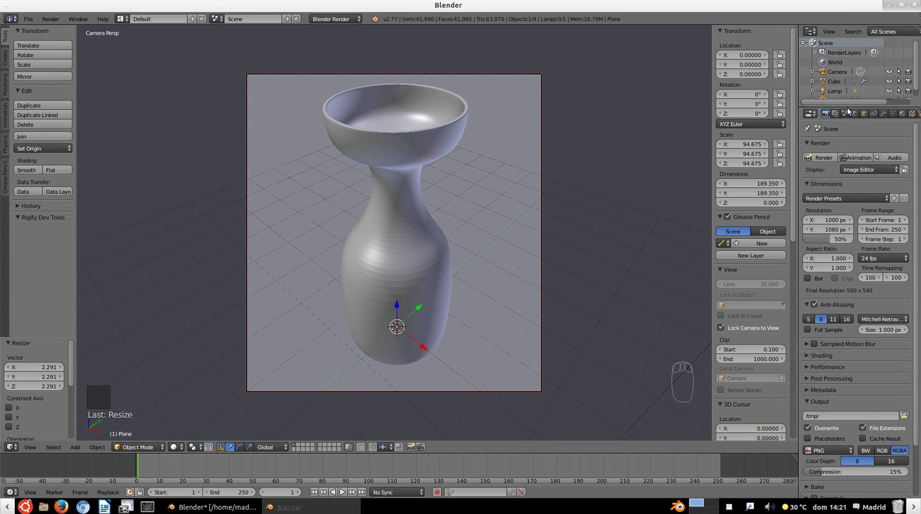
Step: Change the scene's lamp to a Sun lamp, test-render the image and return to the 3D view
drag(846, 106, 847, 160)
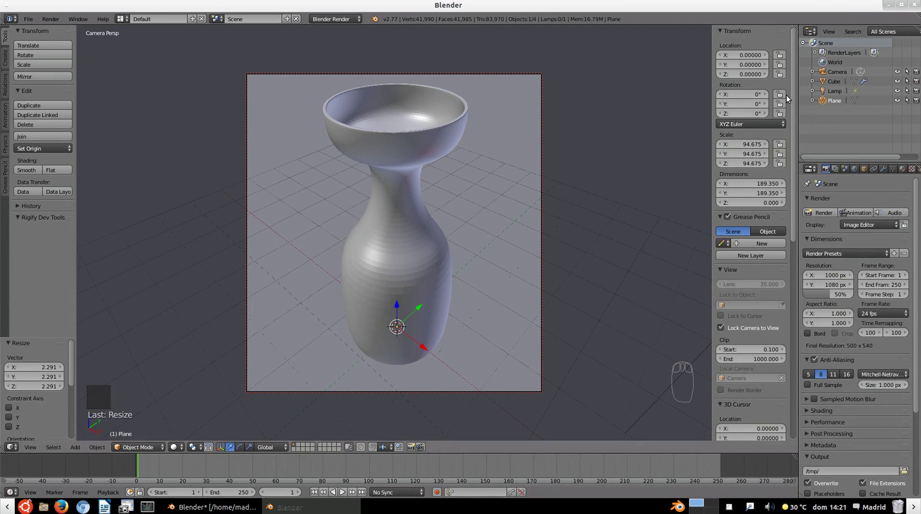
click(836, 92)
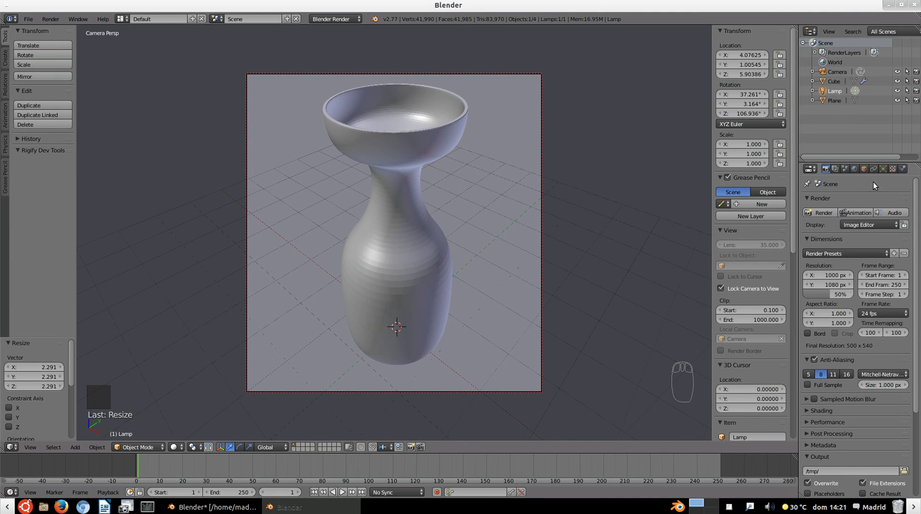
click(883, 169)
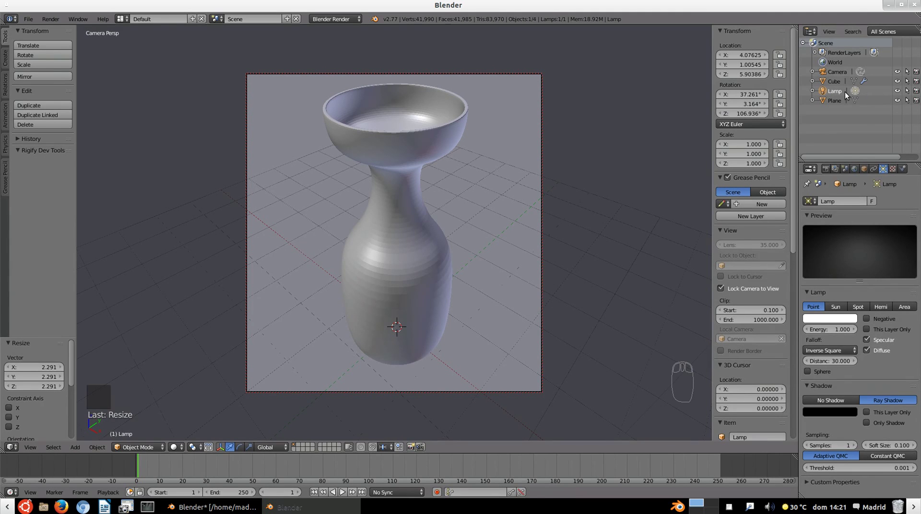
click(839, 306)
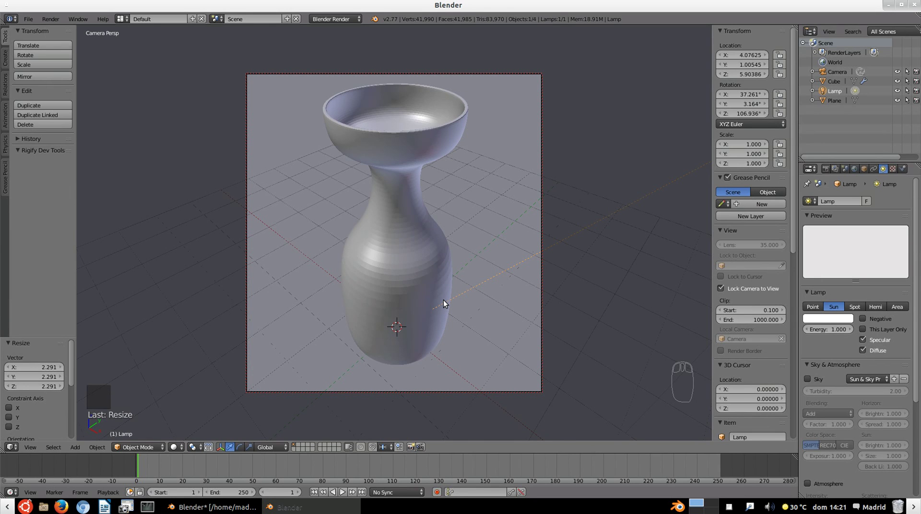
key(F12)
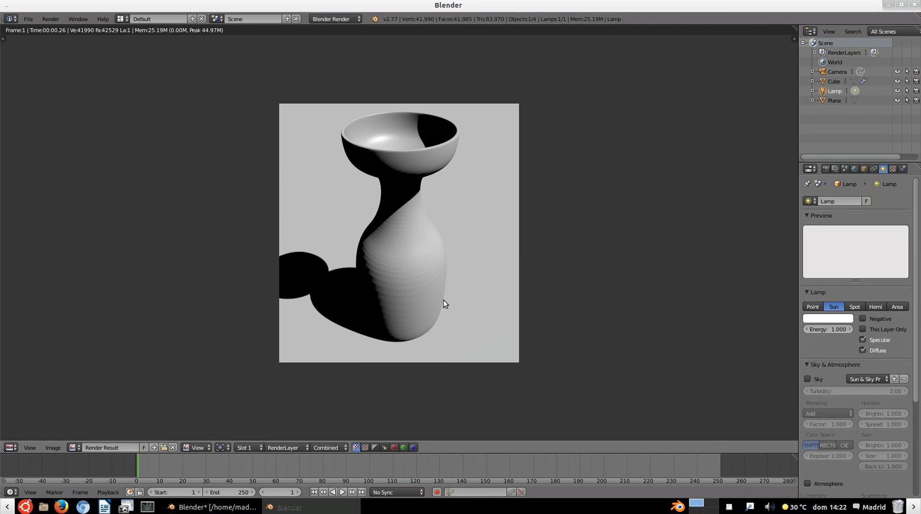
key(Escape)
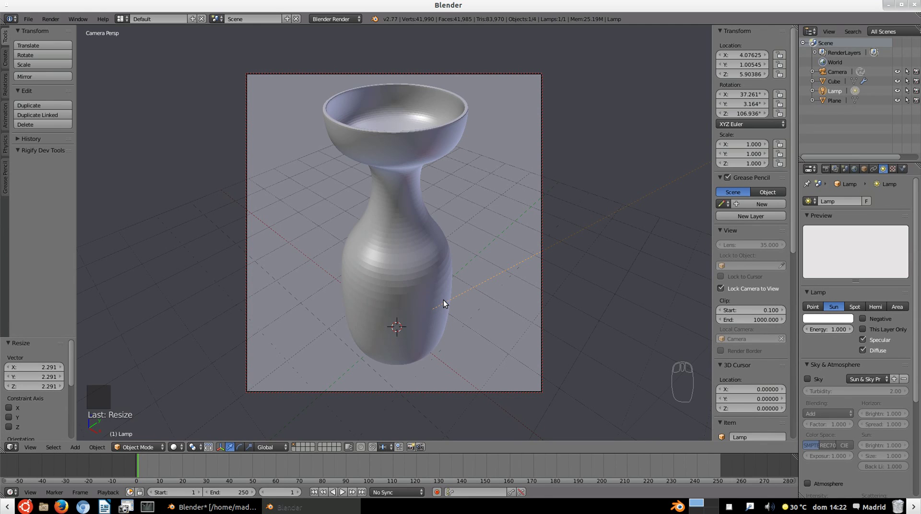
Step: Rotate the Sun lamp about 24.7° in the top view and return to the camera view
key(KP_7)
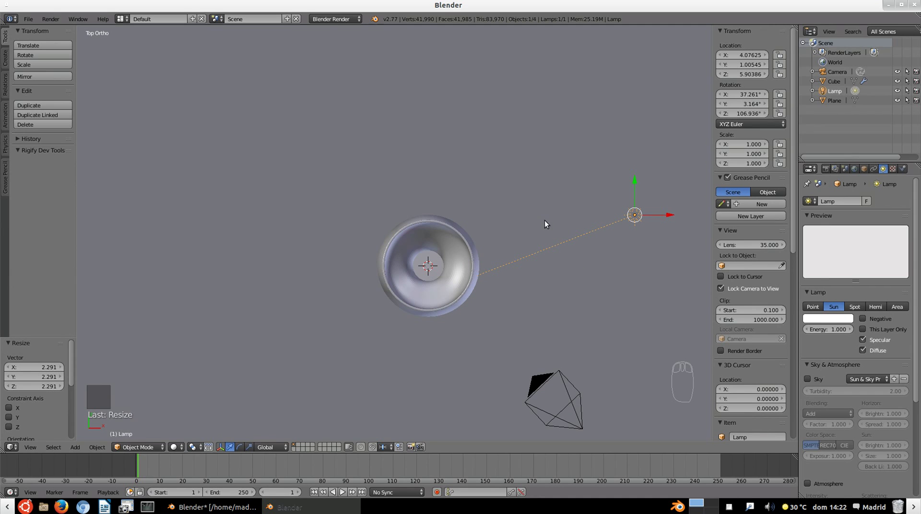
key(r)
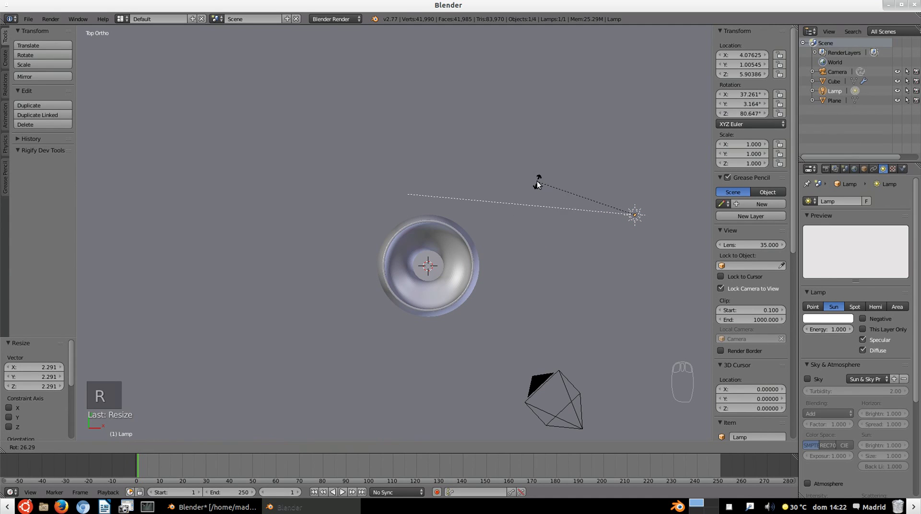
click(535, 186)
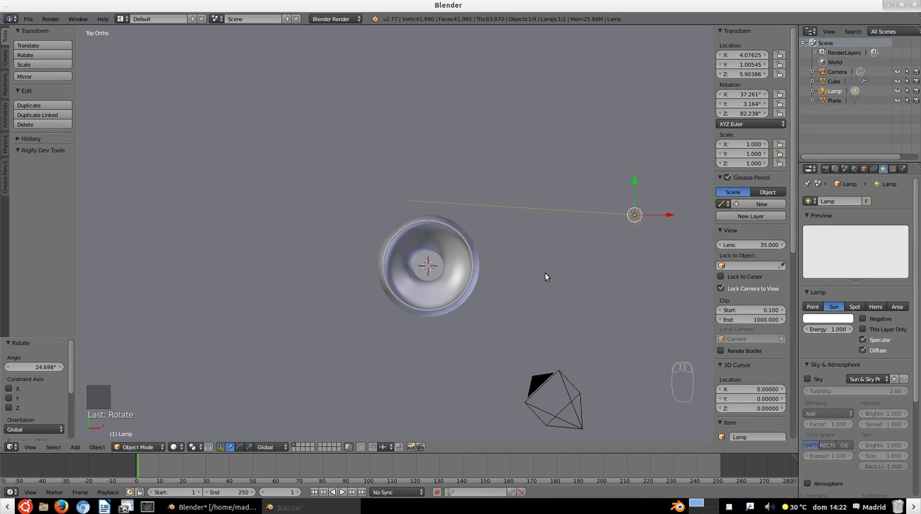
key(KP_0)
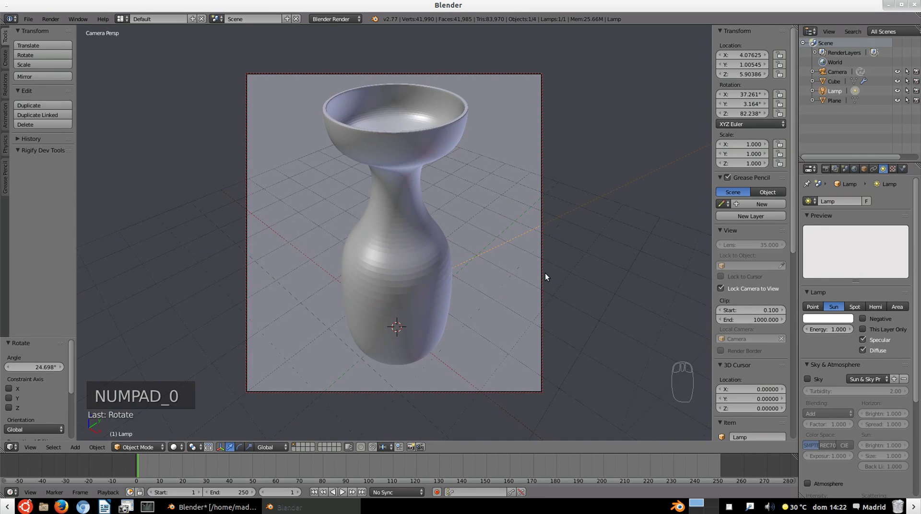
Step: Test-render the bottle to examine its shadow, enlarge the rendered image and return to the 3D view
key(F12)
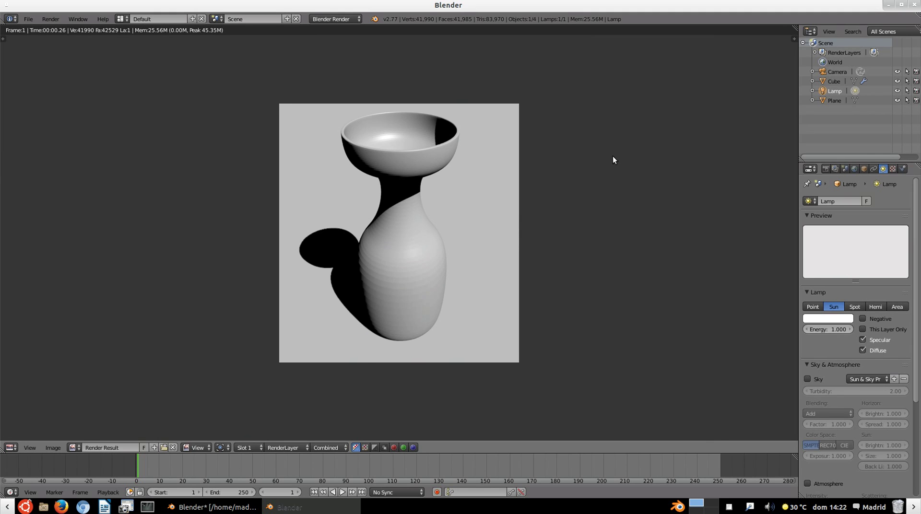
scroll(603, 152, up, 1)
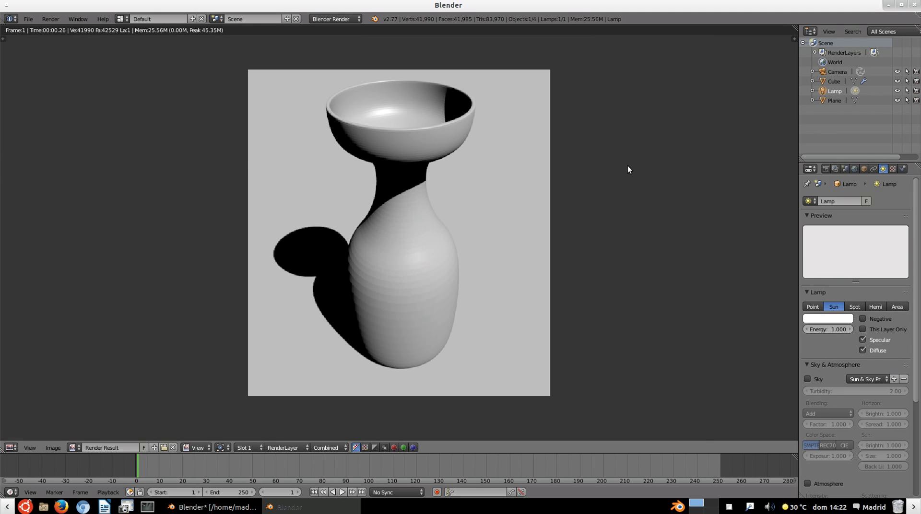
key(Escape)
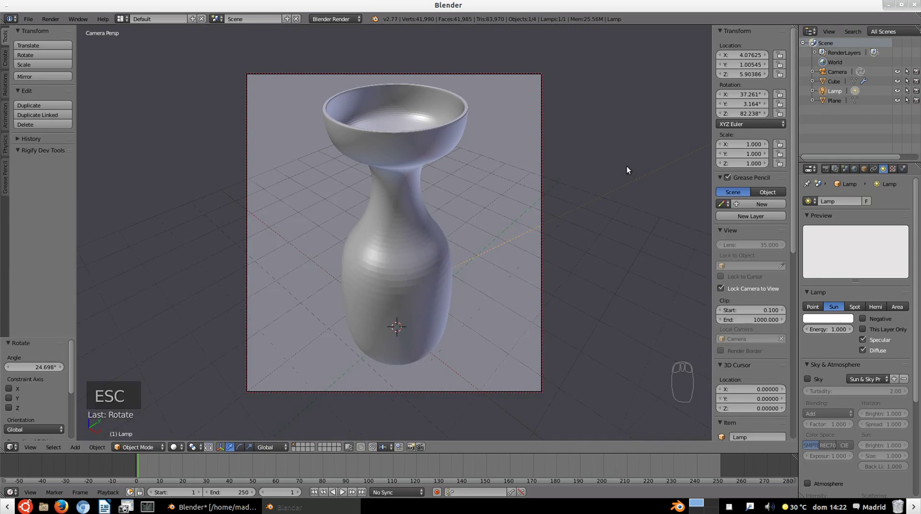
Step: Select the bottle and show its material settings in a wider properties area, keeping Blender Render as the render engine
right_click(429, 147)
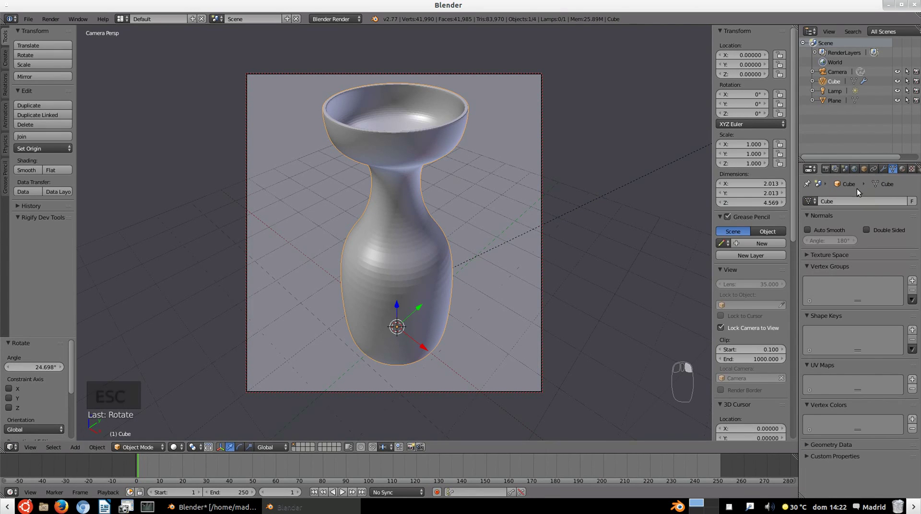
drag(798, 148, 767, 148)
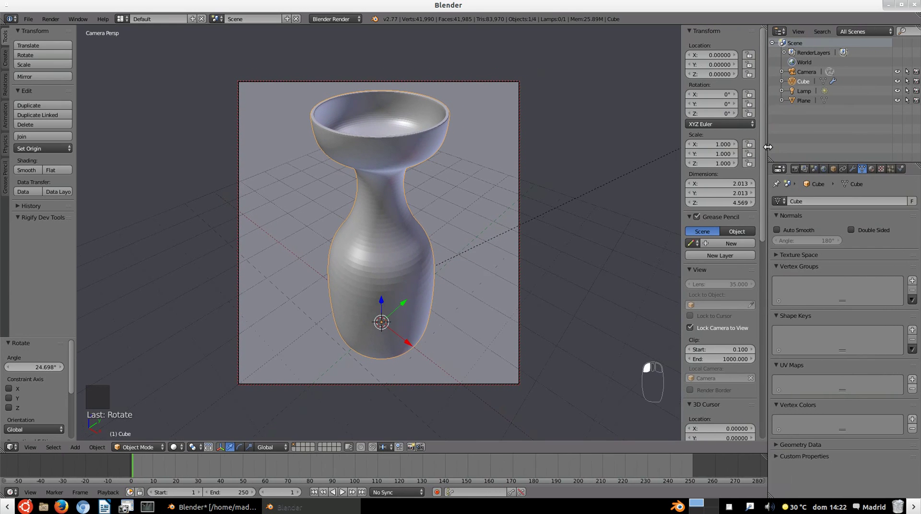
click(871, 169)
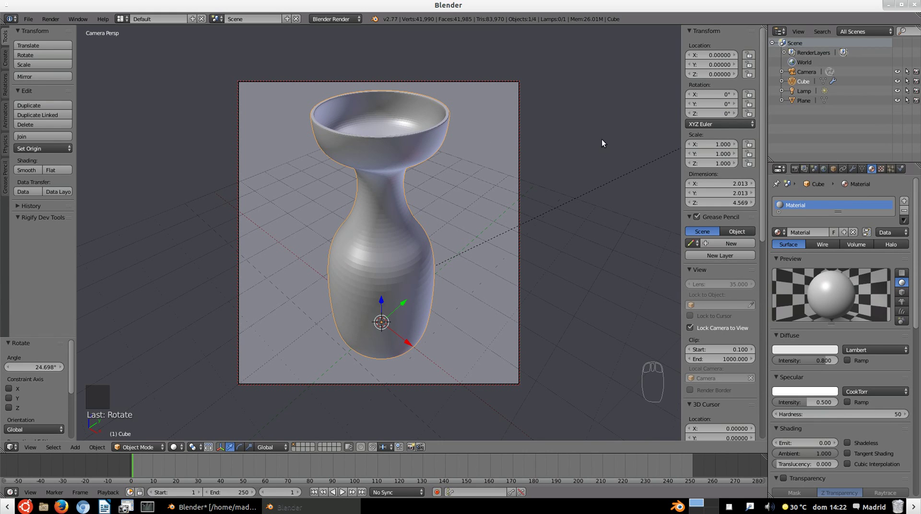
click(357, 19)
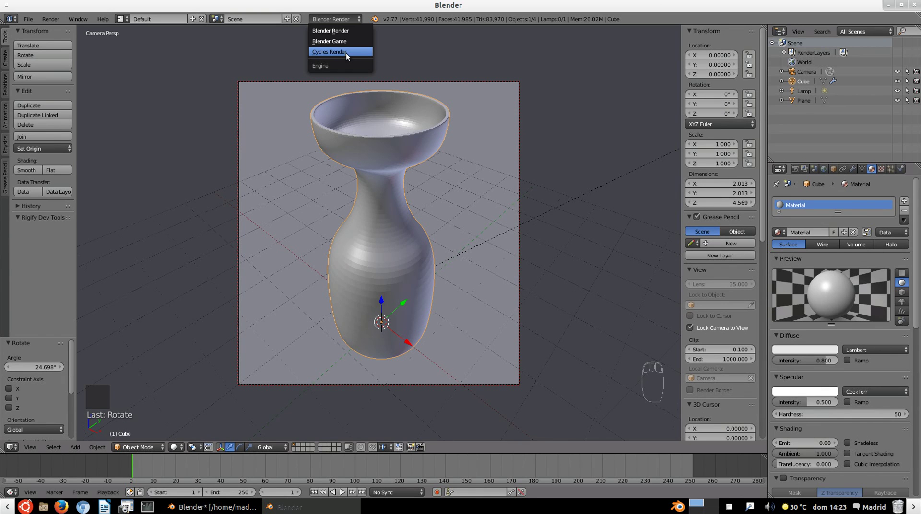
click(335, 31)
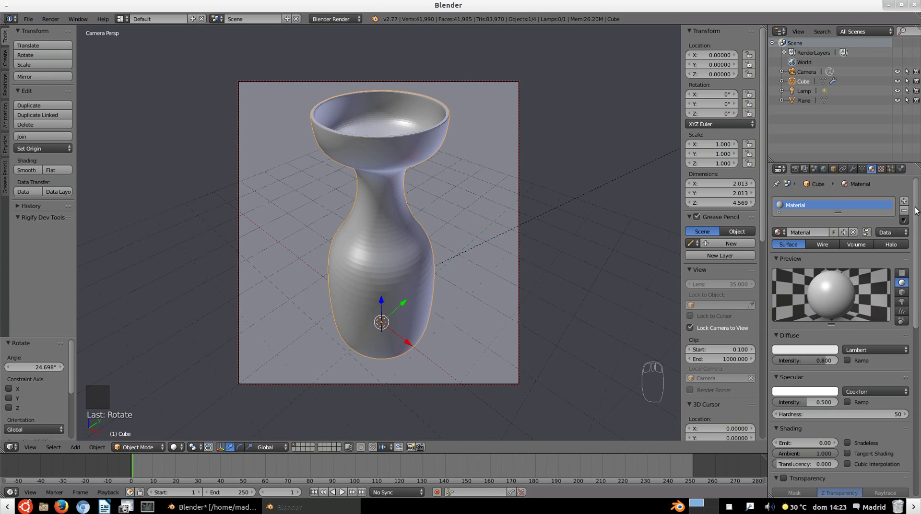
drag(872, 161, 873, 145)
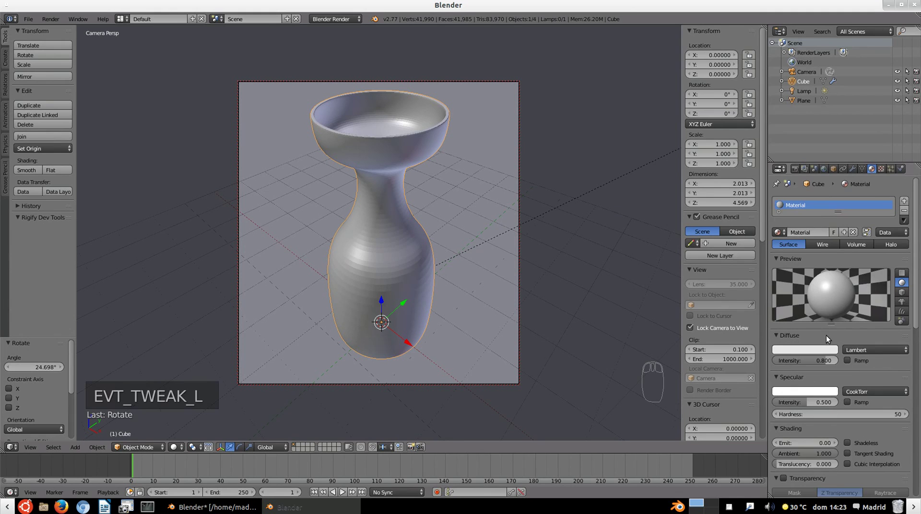
Step: Set the bottle material's diffuse color to a soft green and darken it slightly
scroll(826, 335, down, 3)
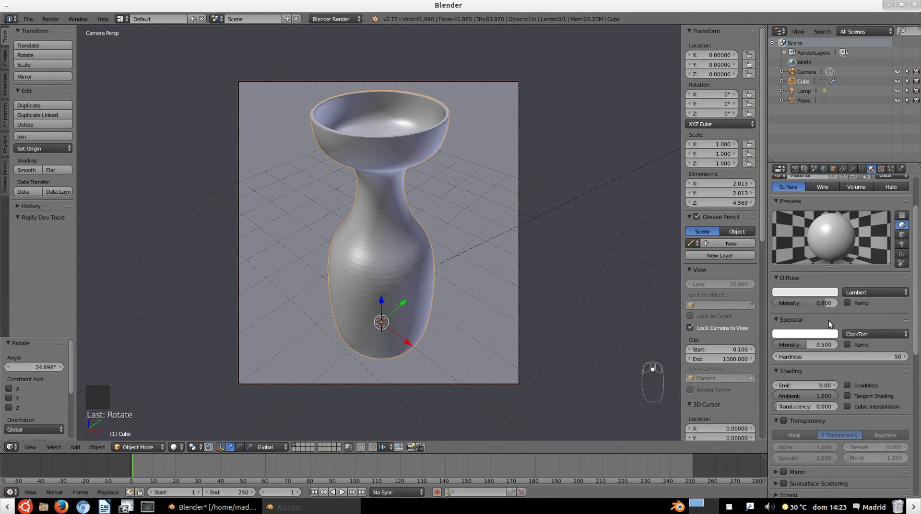
click(817, 290)
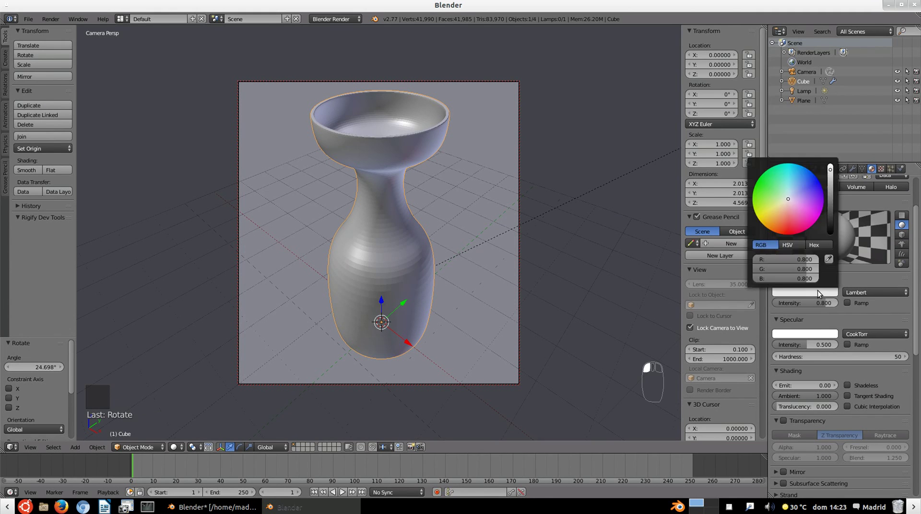
click(778, 190)
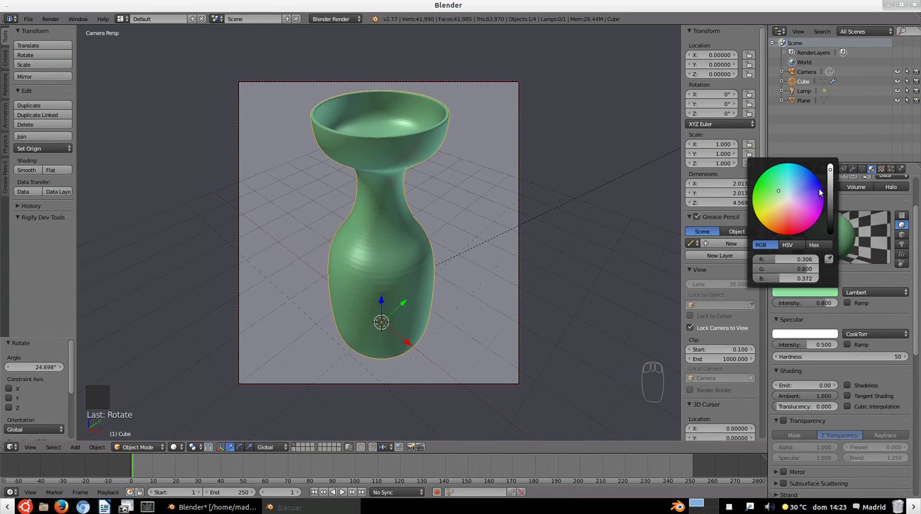
drag(831, 175, 830, 181)
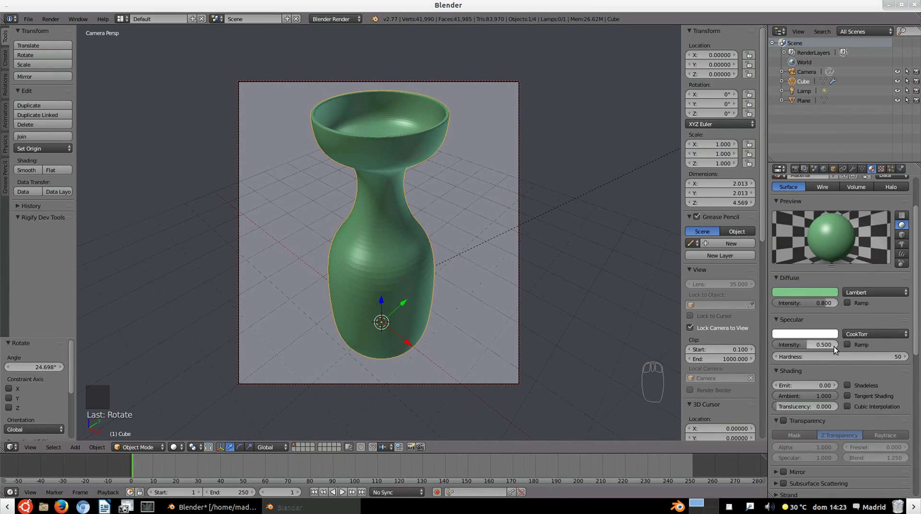
Step: Raise the bottle material's specular intensity to 0.756
scroll(835, 341, down, 1)
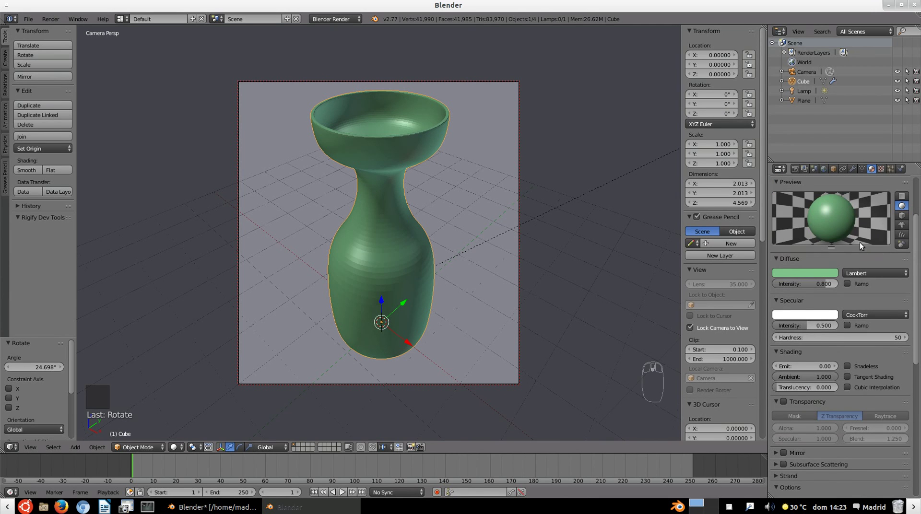
drag(808, 323, 822, 321)
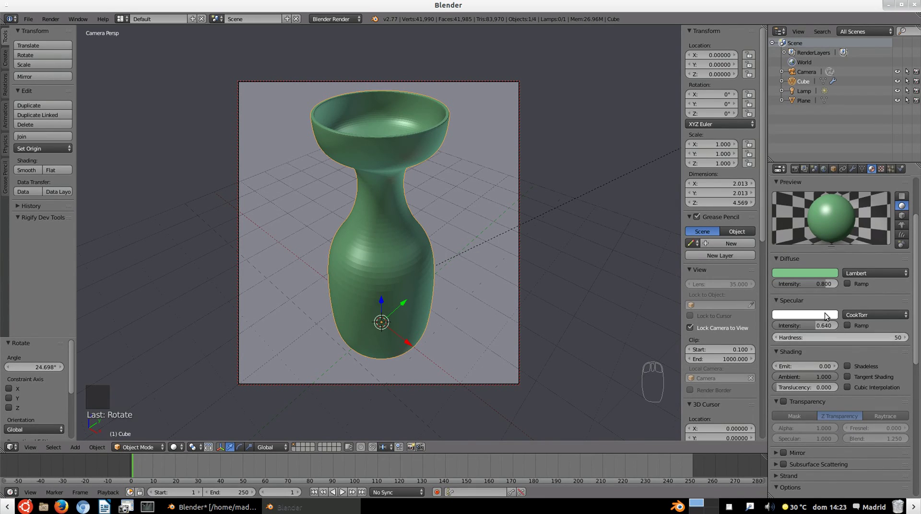
mouse_move(815, 325)
mouse_down()
mouse_move(836, 325)
mouse_move(787, 324)
mouse_move(821, 324)
mouse_up()
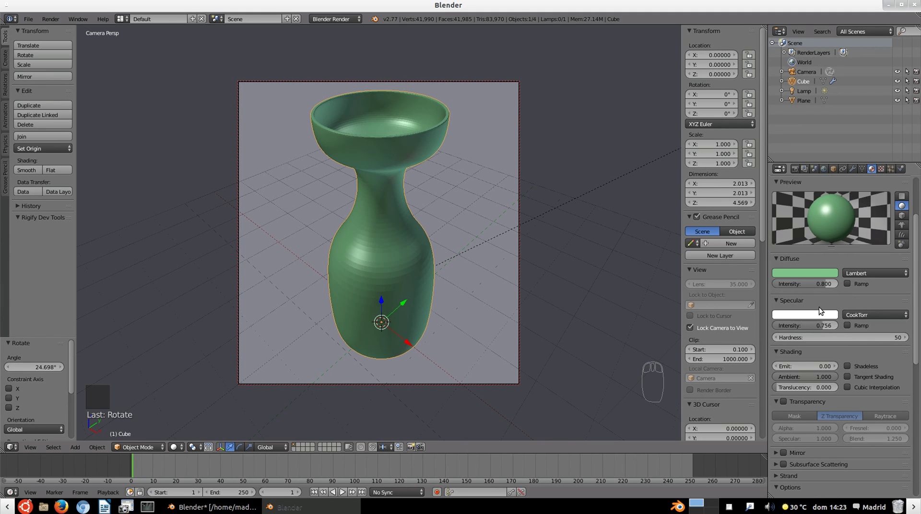
Step: Collapse the Shading, Specular and Diffuse sections of the bottle's material settings
scroll(887, 335, down, 4)
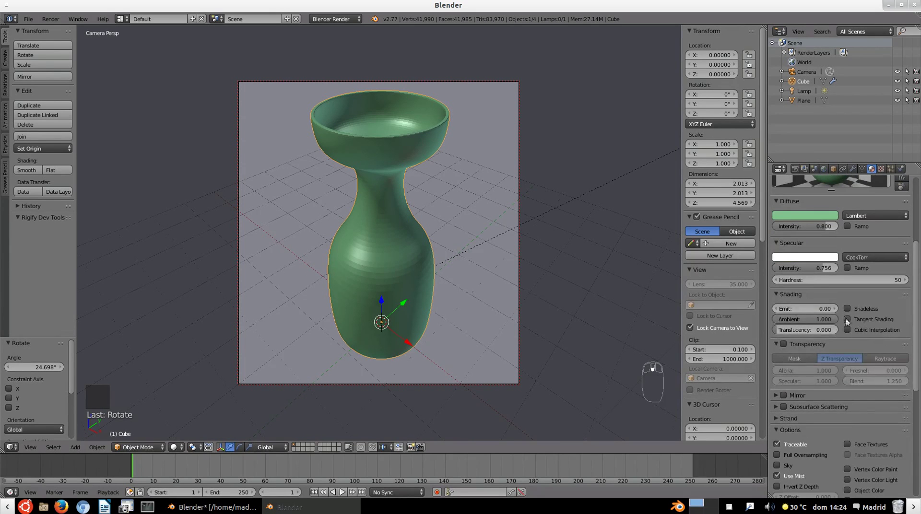
click(783, 295)
scroll(791, 295, down, 2)
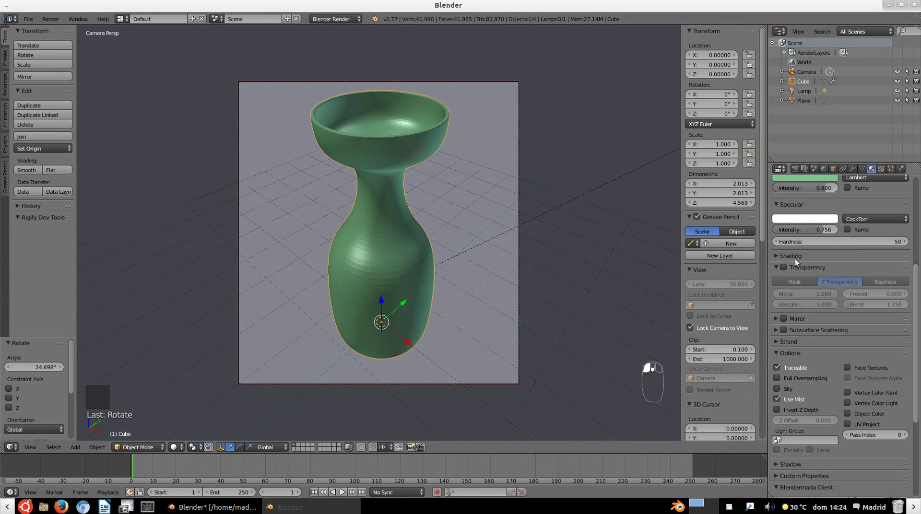
scroll(845, 262, up, 1)
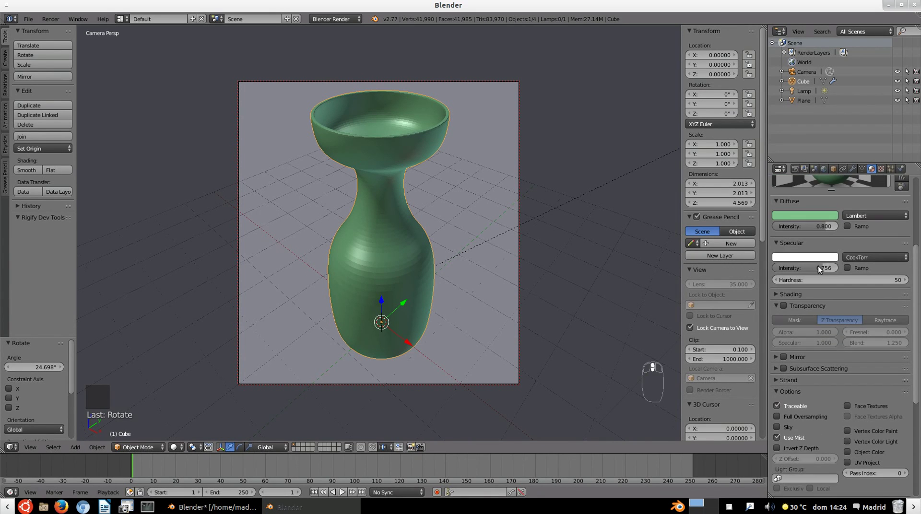
click(776, 241)
click(776, 201)
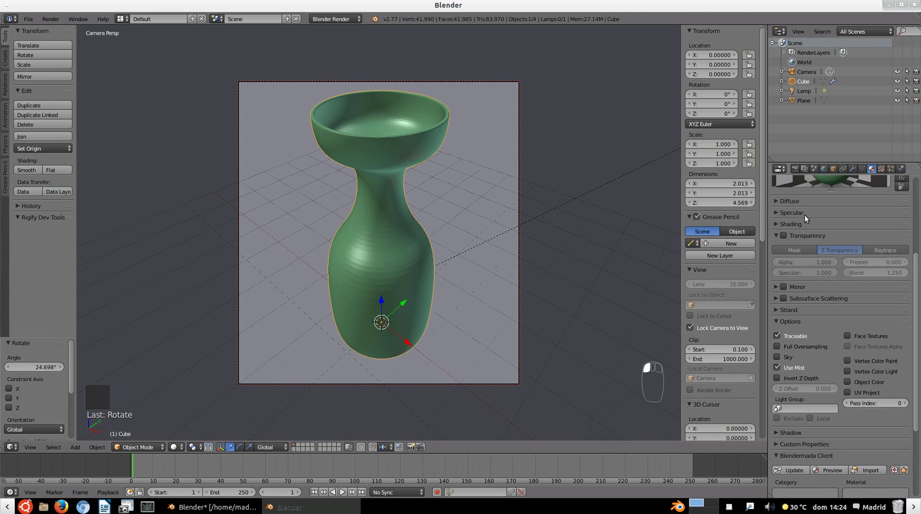
Step: Enable Z Transparency for the bottle material with alpha 0.574 and specular 0.736
scroll(817, 240, up, 3)
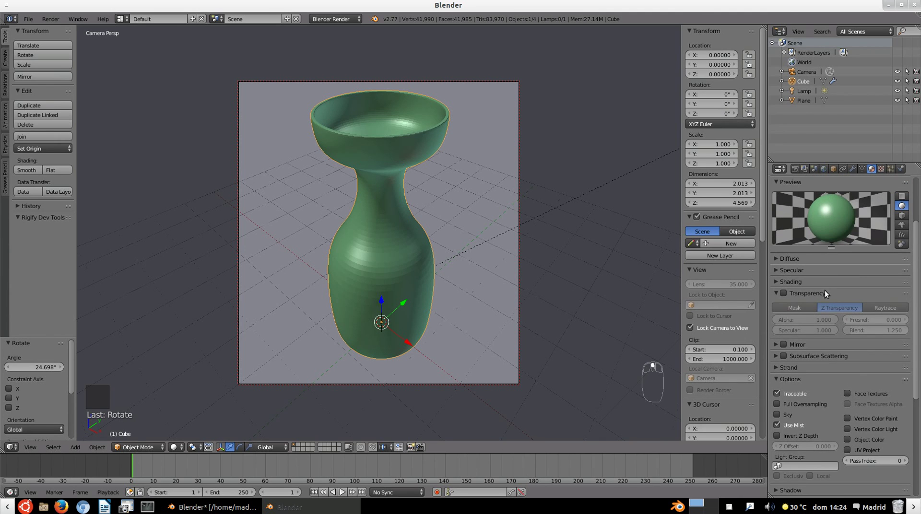
click(784, 292)
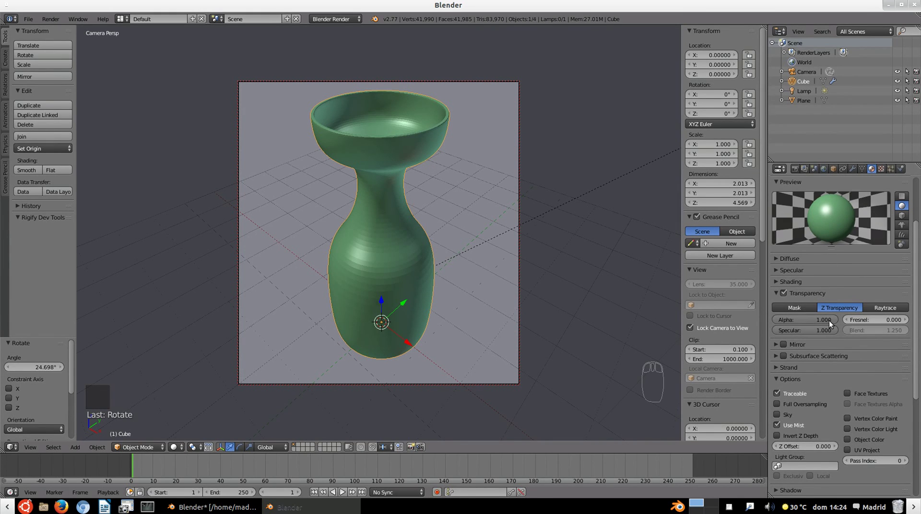
mouse_move(829, 320)
mouse_down()
mouse_move(793, 320)
mouse_move(833, 330)
mouse_move(825, 332)
mouse_up()
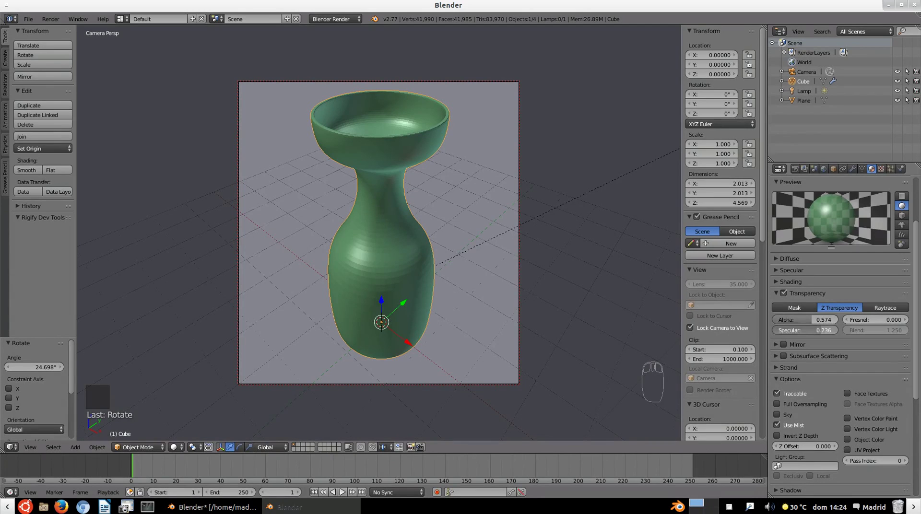
Step: Enable Mirror for the bottle material with a reflectivity of about 0.15, and collapse the Mirror section
click(782, 344)
click(776, 346)
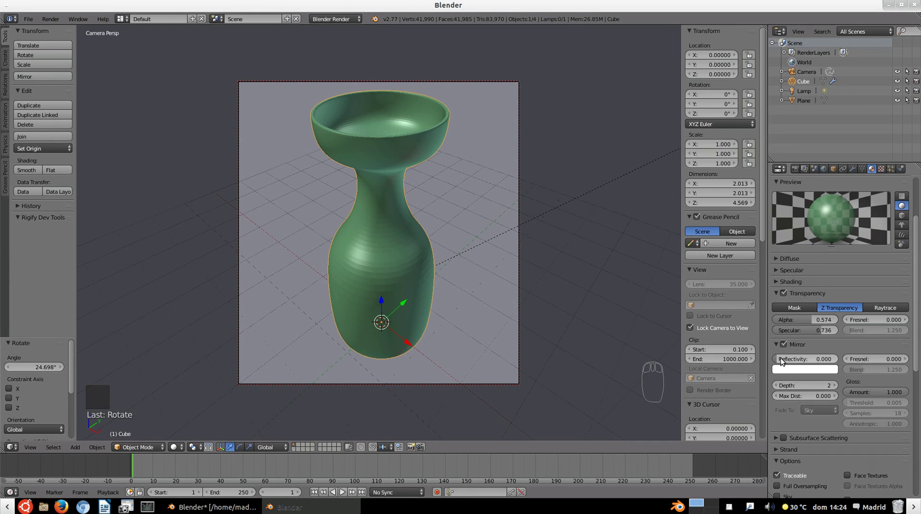
drag(796, 359, 804, 359)
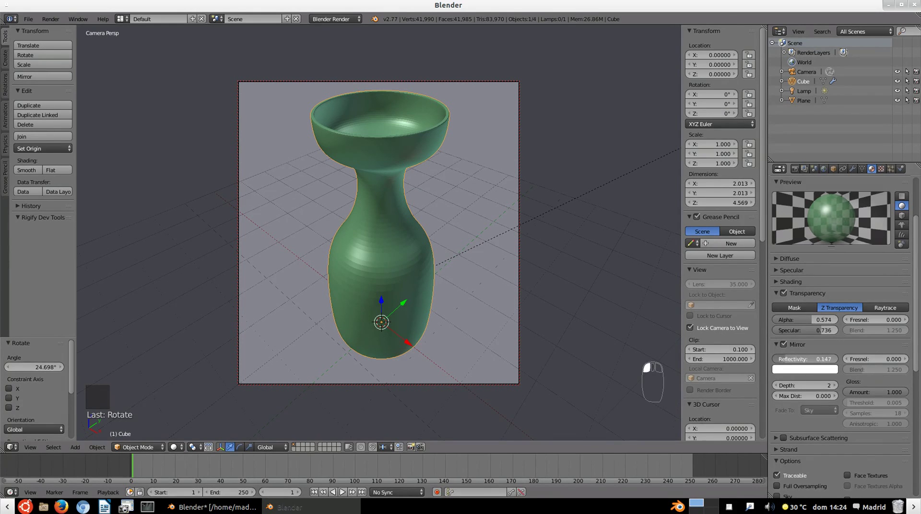
click(783, 358)
click(779, 344)
click(780, 344)
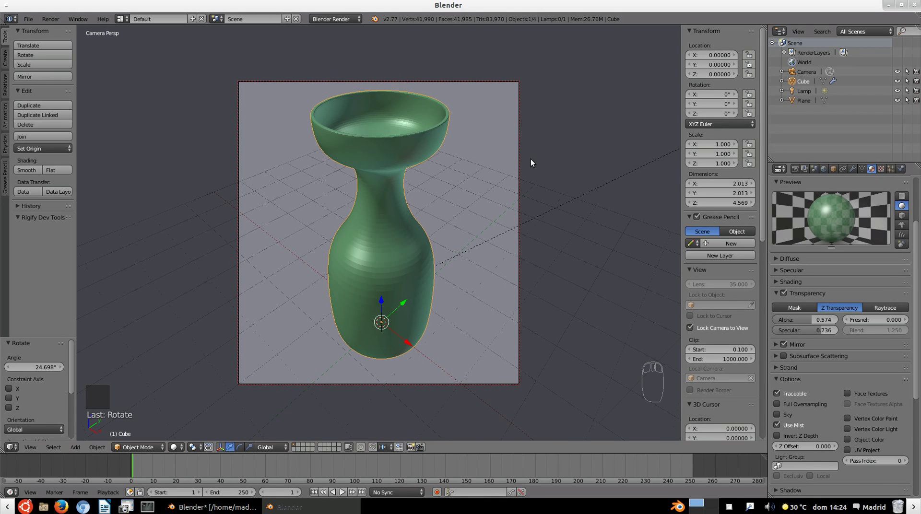
Step: Test-render the translucent green bottle, switch the render engine to Cycles Render and return to the bottle's material settings in the 3D view
key(F12)
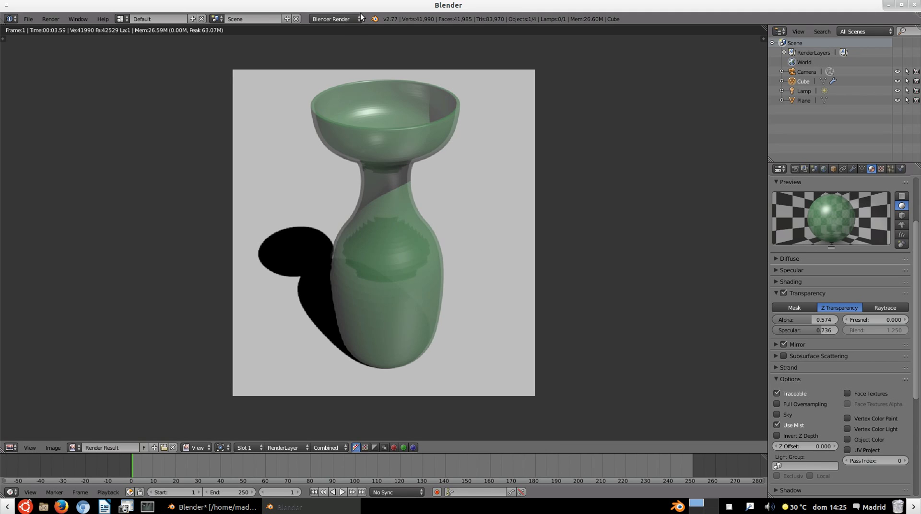
click(346, 20)
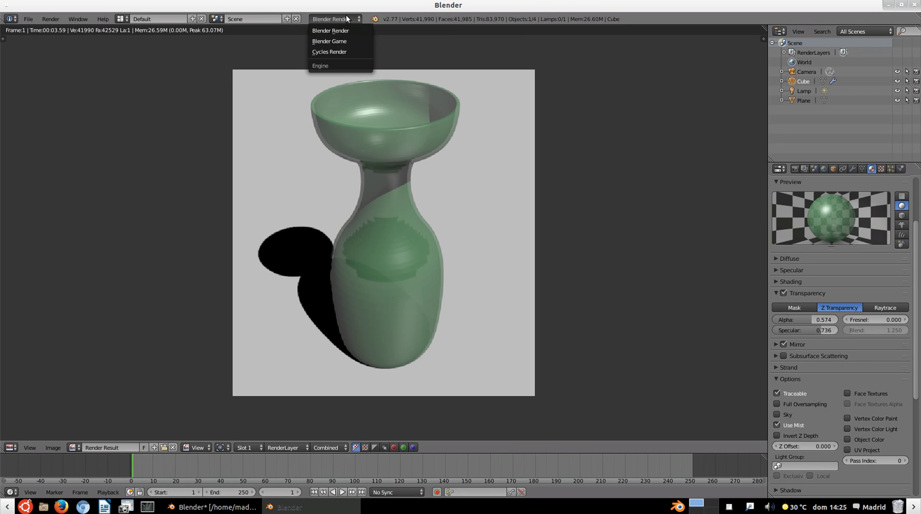
click(339, 51)
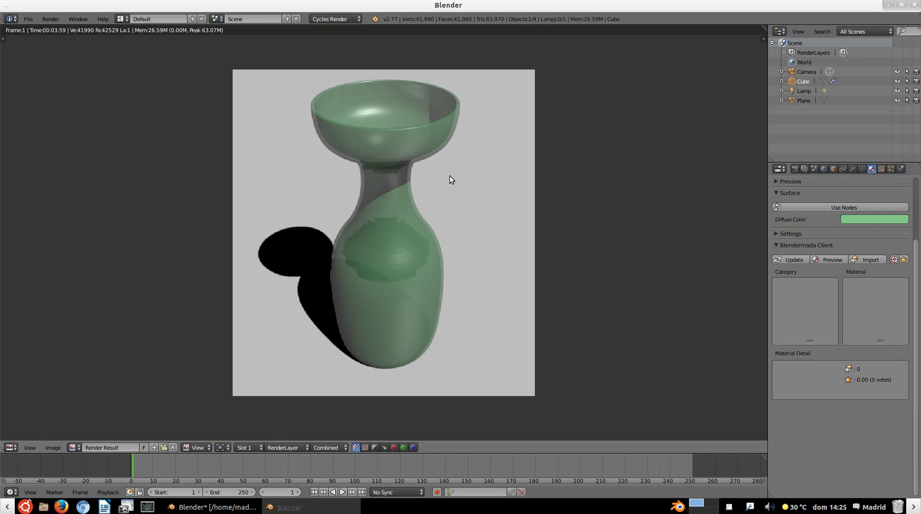
key(Escape)
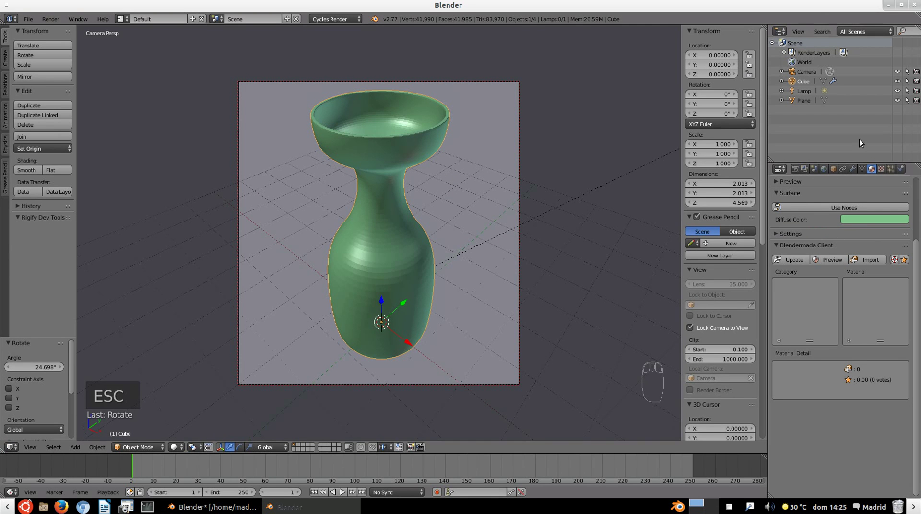
scroll(892, 278, up, 4)
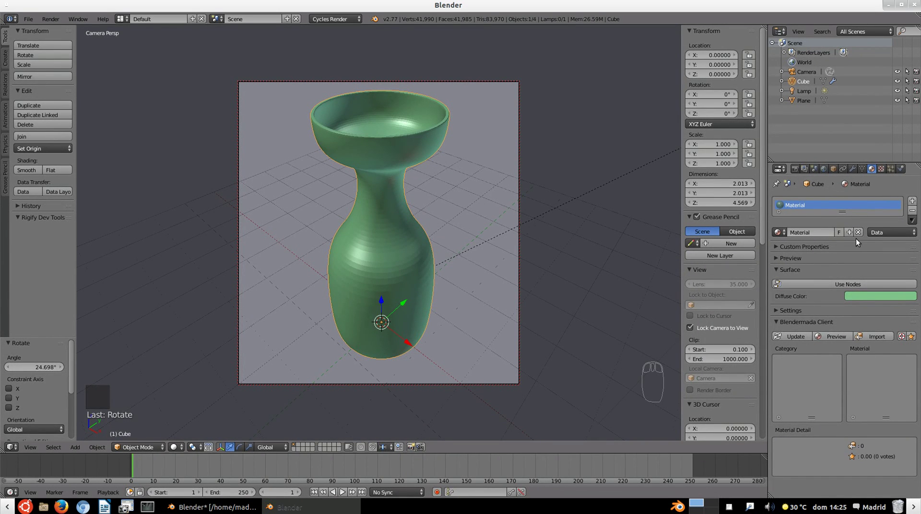
Step: Enable nodes for the bottle's material, test-render it with the Diffuse BSDF surface and return to the 3D view
drag(844, 157, 843, 119)
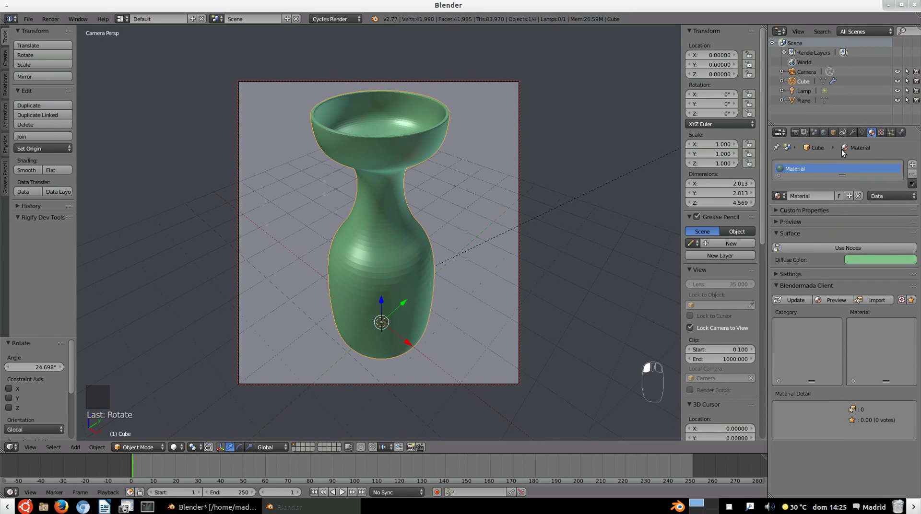
click(858, 249)
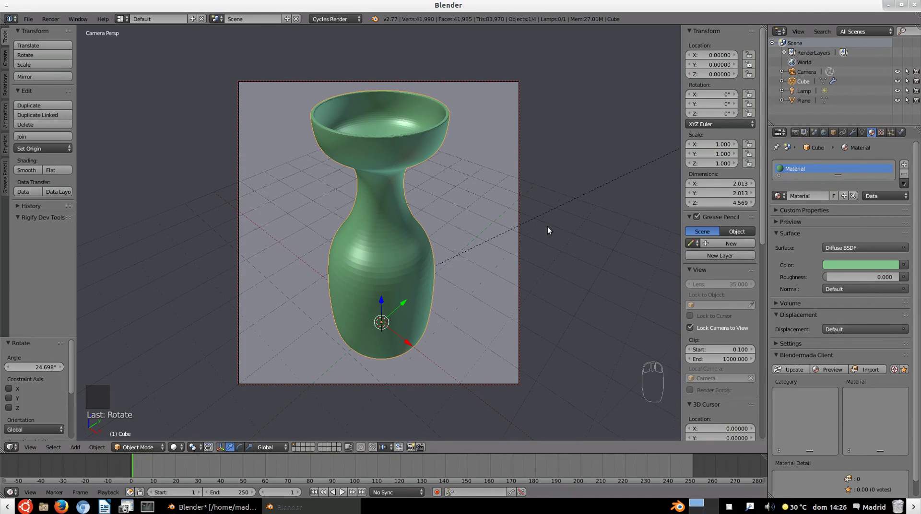
key(F12)
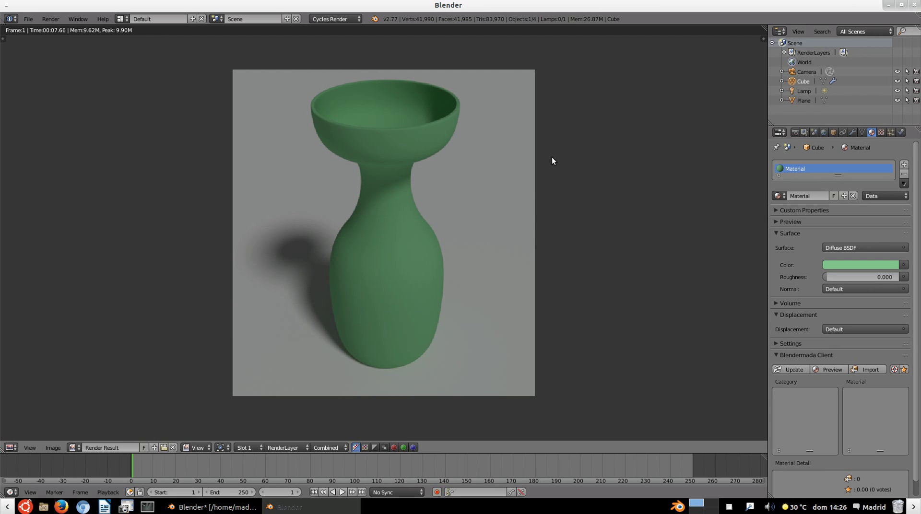
key(Escape)
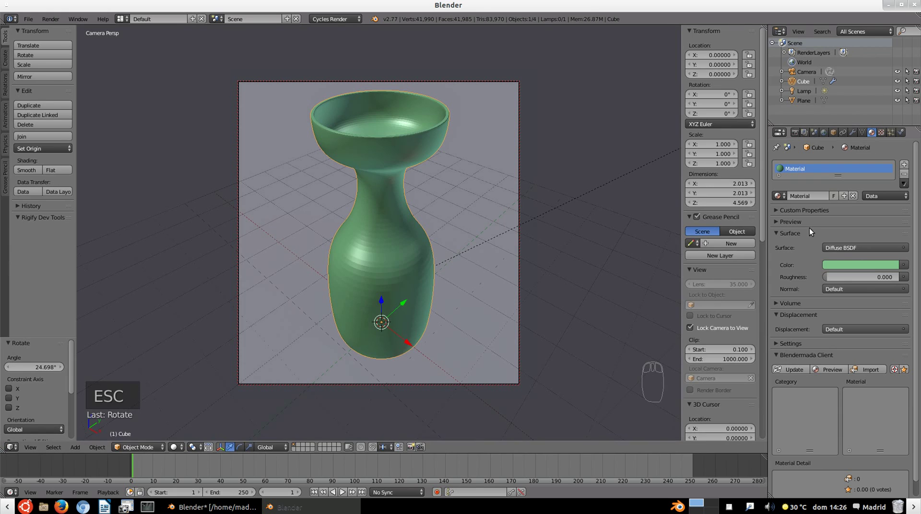
Step: Change the bottle material's surface shader to Glass BSDF and render the scene
click(866, 246)
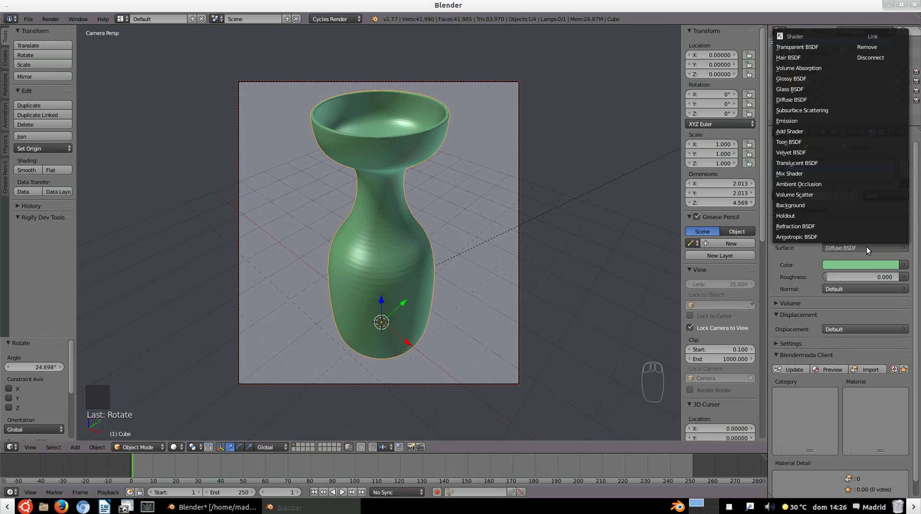
click(797, 90)
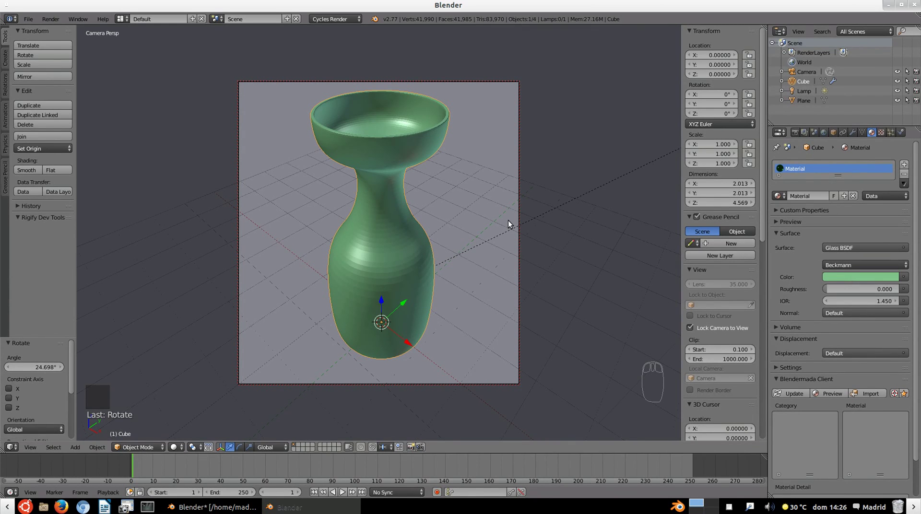
key(F12)
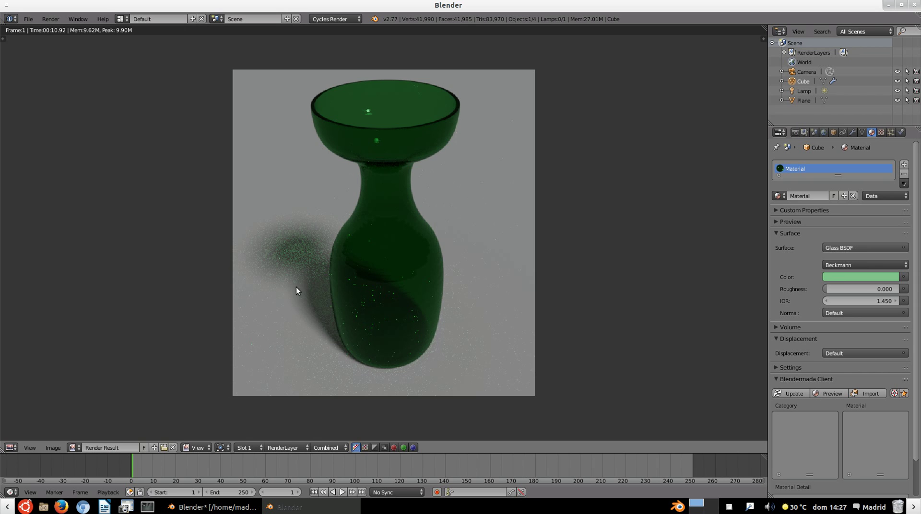
Step: Expand the scene's Sampling render settings and set the render samples to 500
click(794, 132)
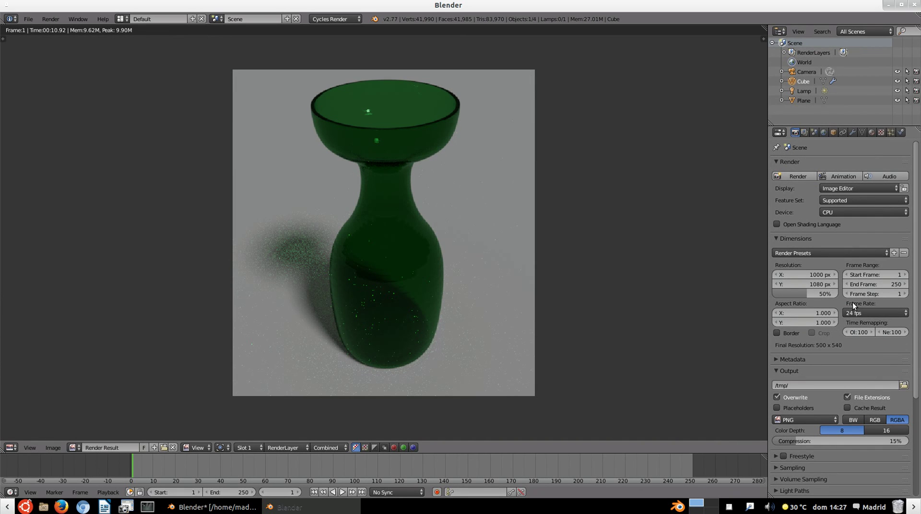
scroll(852, 300, down, 7)
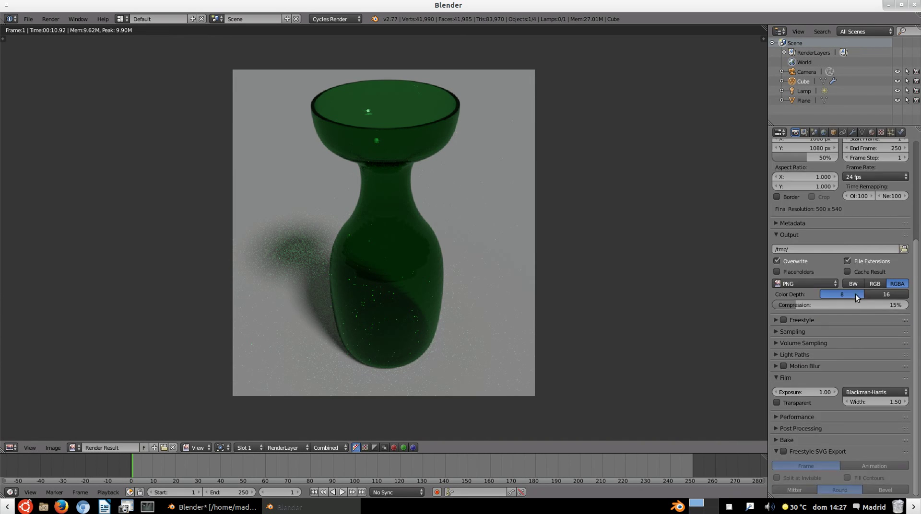
scroll(858, 294, up, 4)
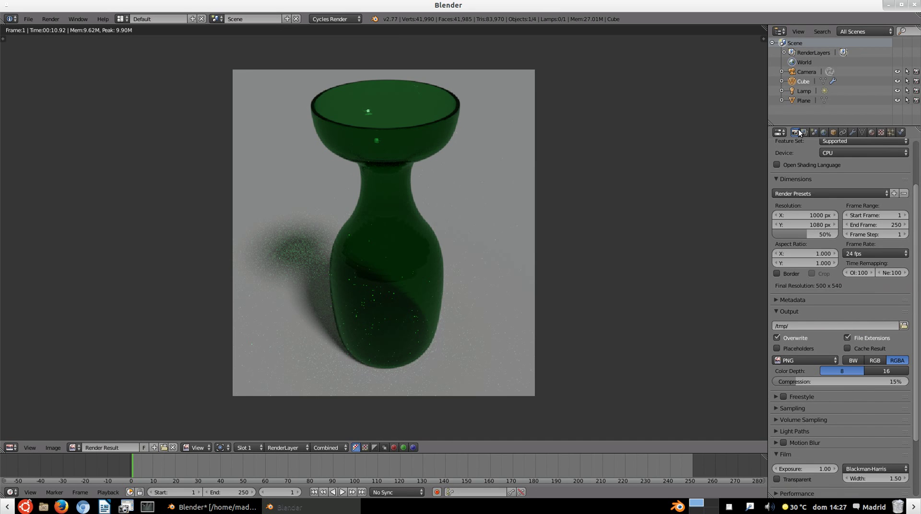
scroll(802, 152, up, 3)
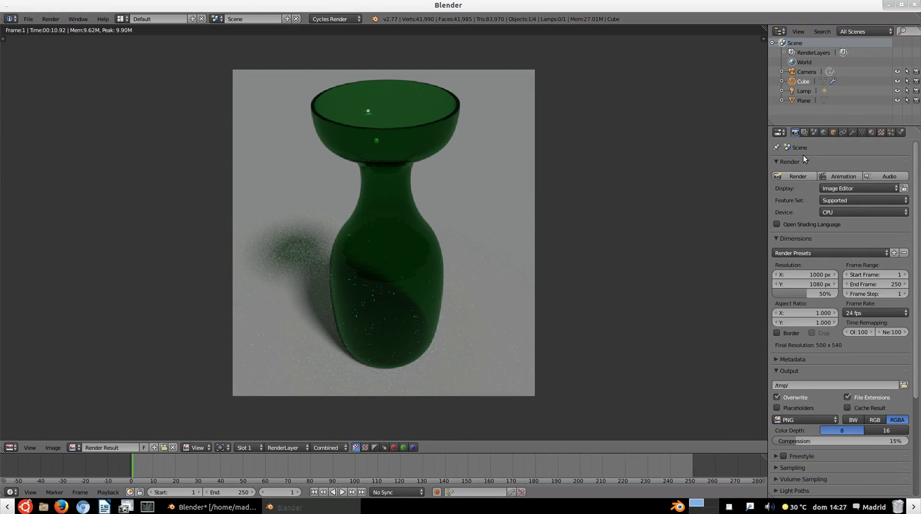
scroll(809, 161, down, 7)
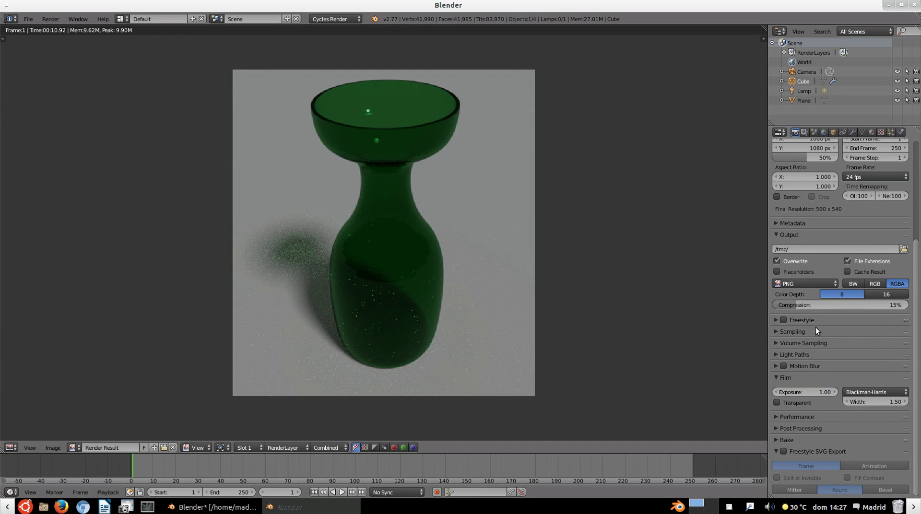
click(776, 331)
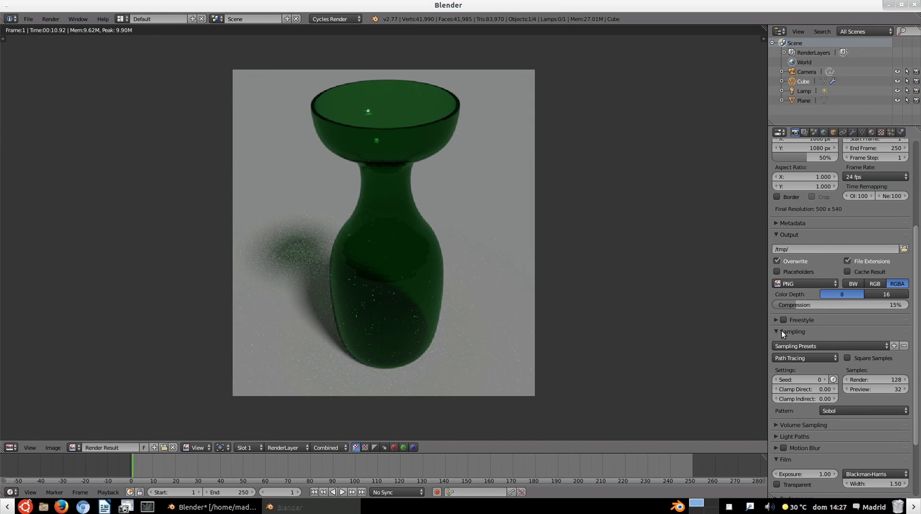
scroll(850, 337, down, 1)
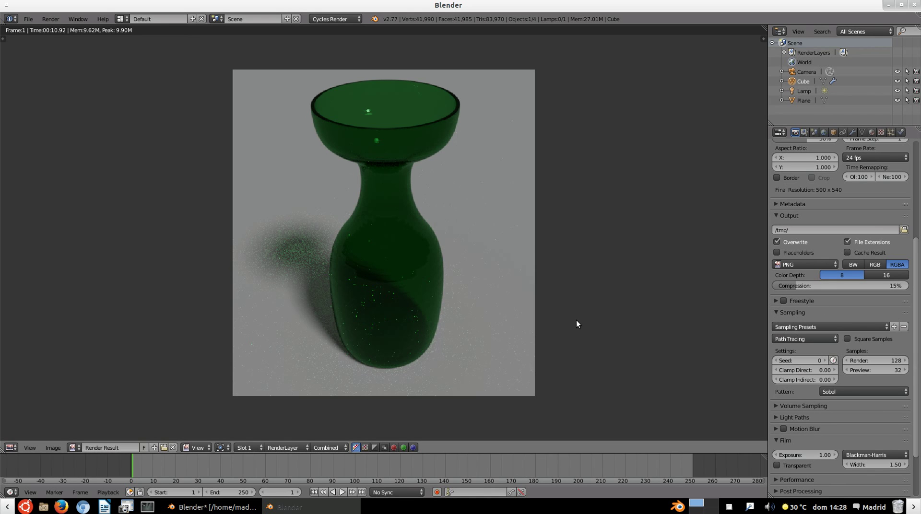
click(871, 360)
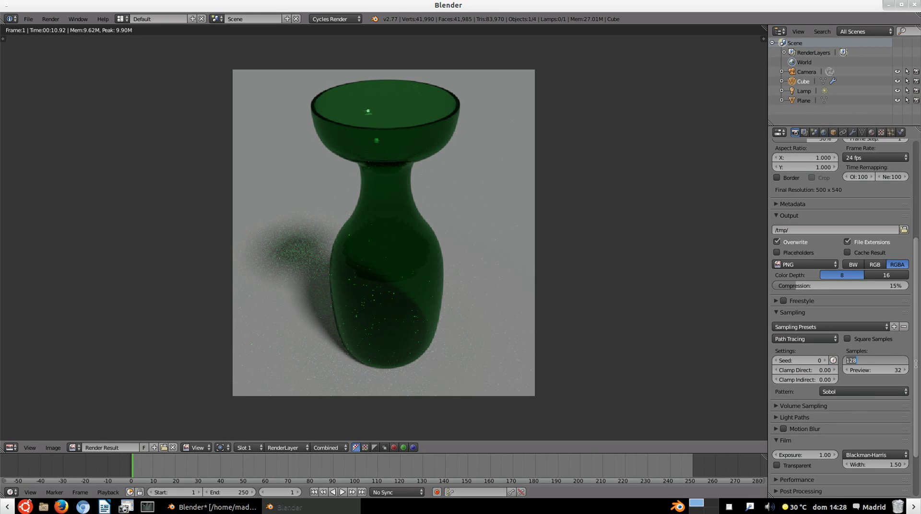
text(500)
key(Return)
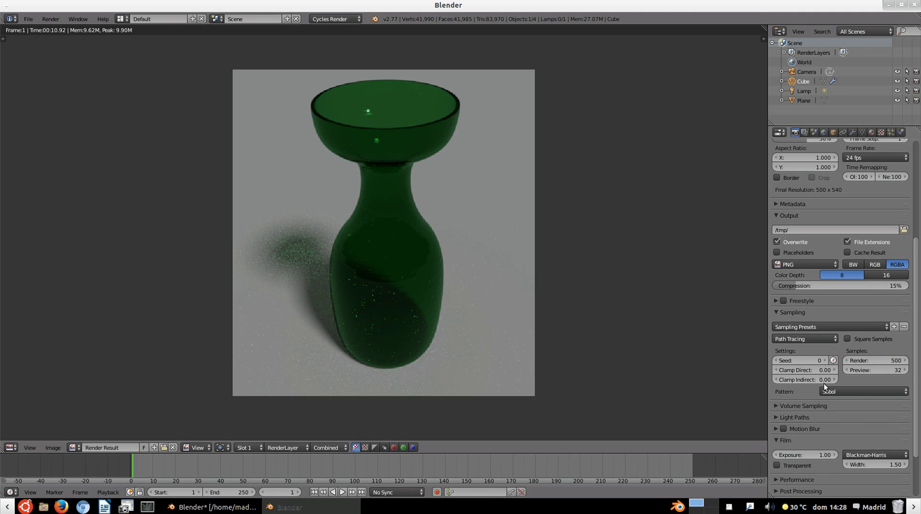
Step: Set Clamp Indirect to 1.00 in the sampling settings and render the glass bottle again
click(825, 380)
text(1)
key(Return)
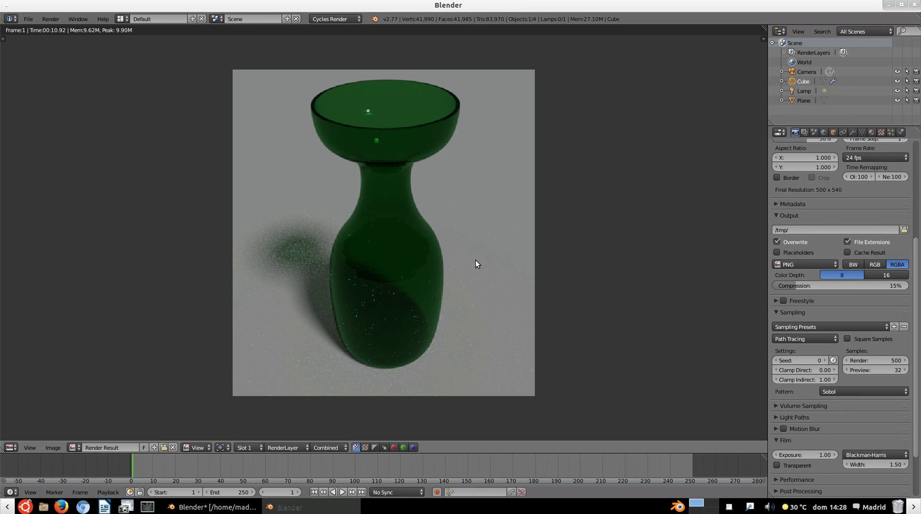
key(F12)
click(728, 507)
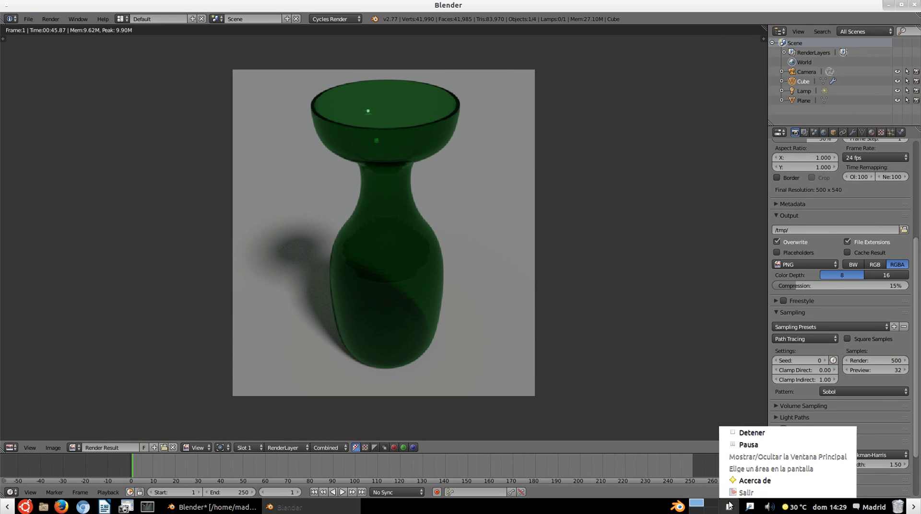